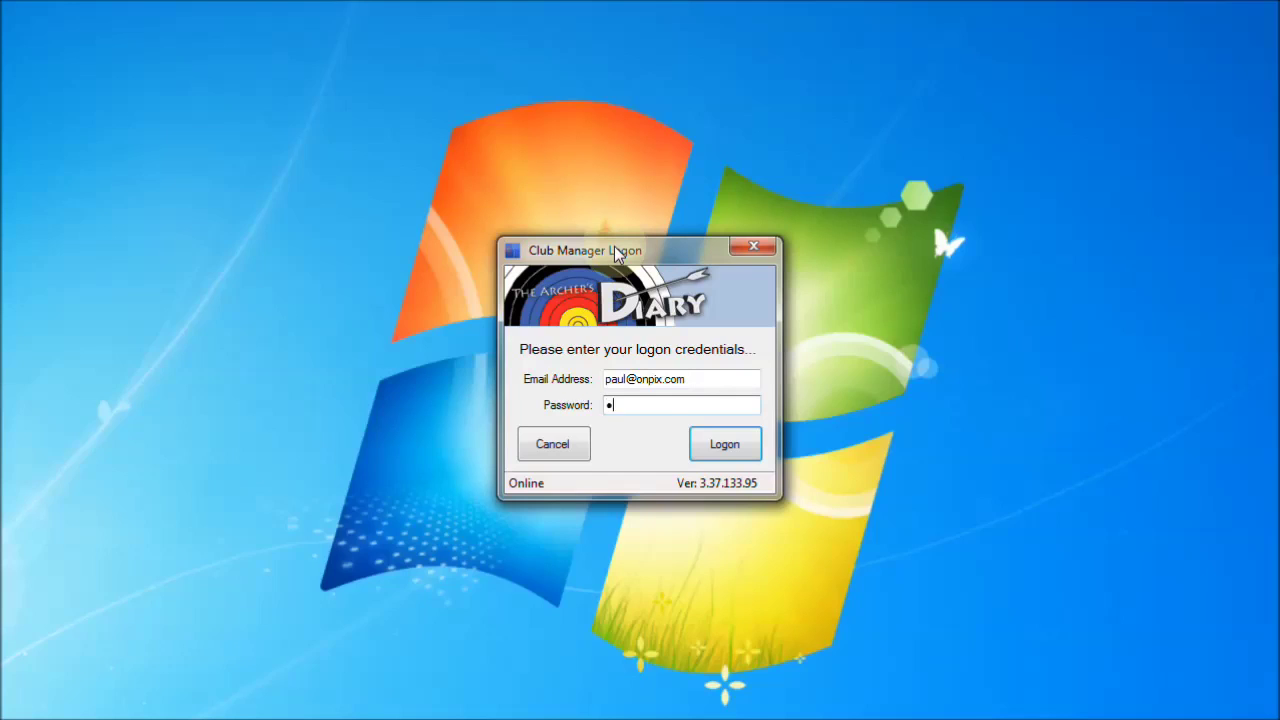
Sign in to Club Manager with the password and open the Events list.
{"action": "type", "text": "*********"}
{"action": "key", "text": "Return"}
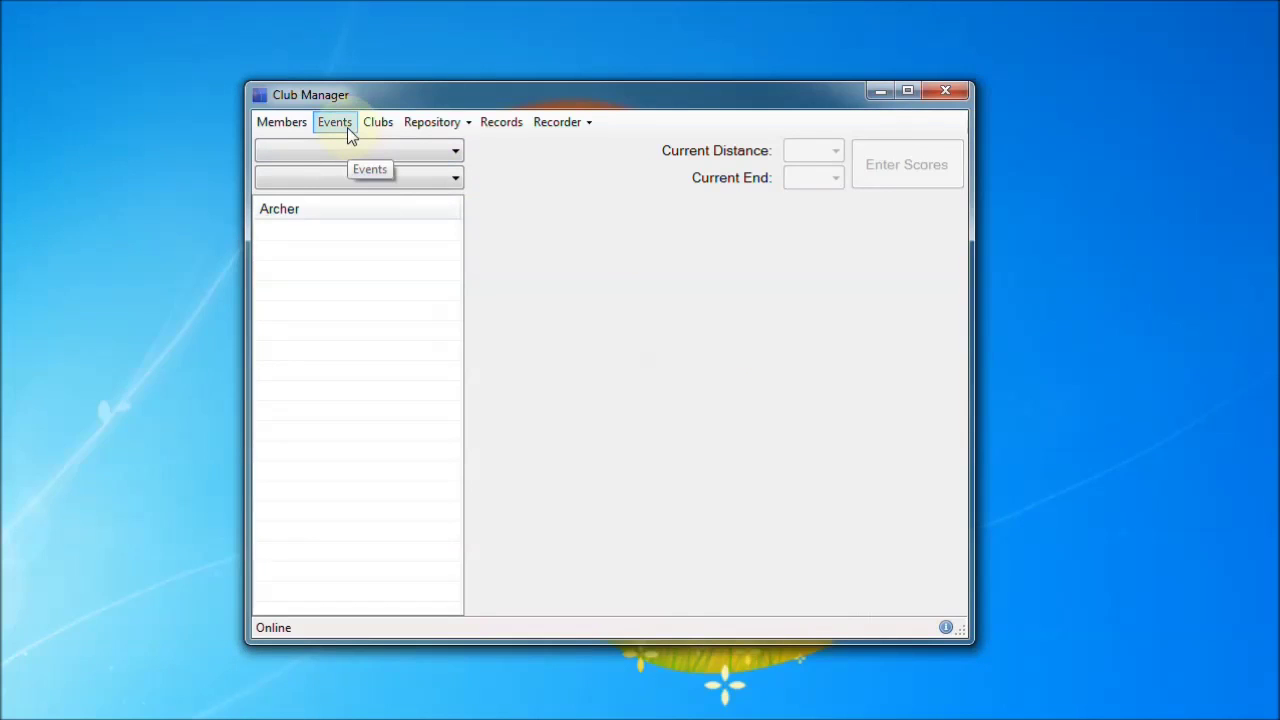
{"action": "left_click", "coordinate": [345, 125]}
Create a new event named Test with Paringa Archers as its club.
{"action": "right_click", "coordinate": [486, 270]}
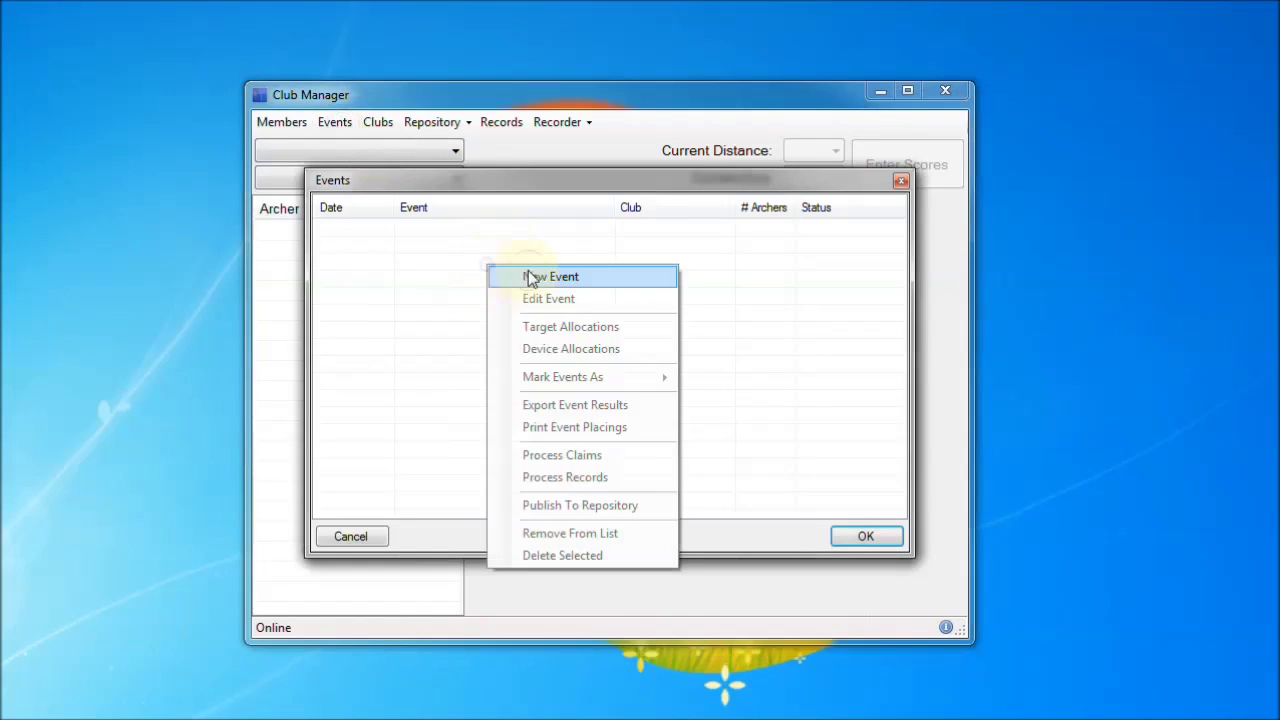
{"action": "left_click", "coordinate": [530, 275]}
{"action": "type", "text": "Test"}
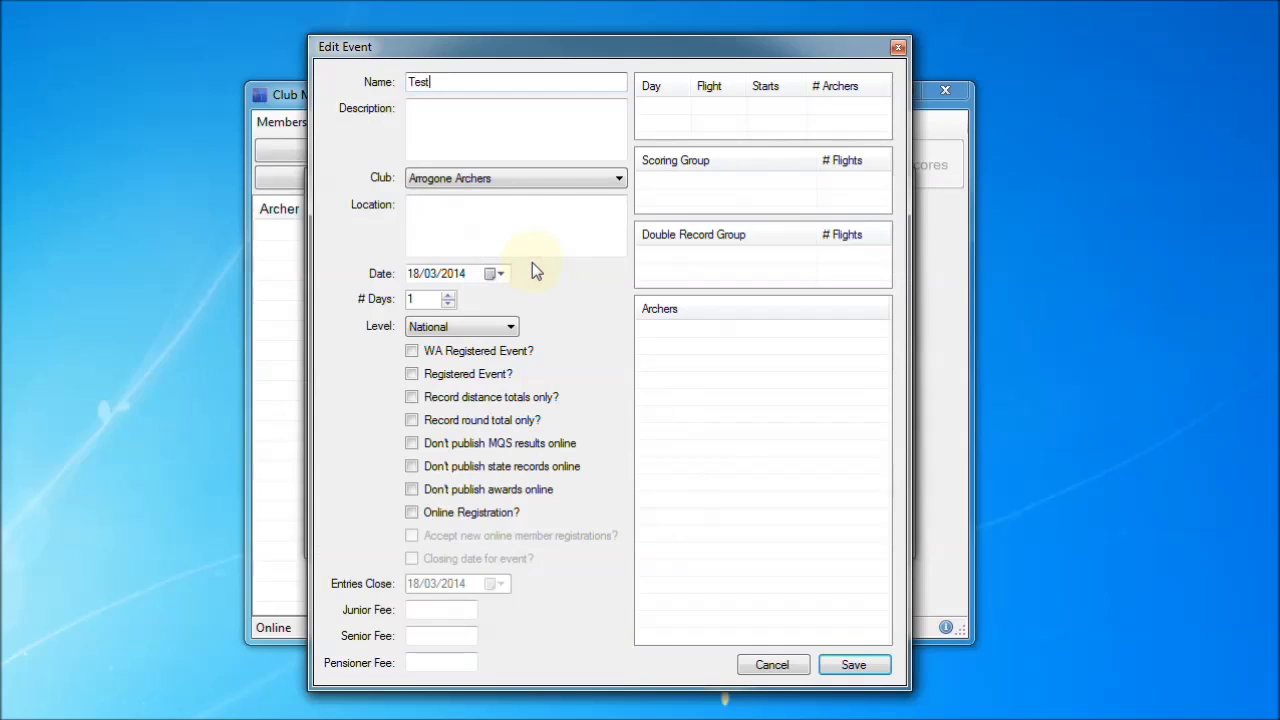
{"action": "key", "text": "Tab"}
{"action": "key", "text": "Tab"}
{"action": "key", "text": "p"}
{"action": "key", "text": "Tab"}
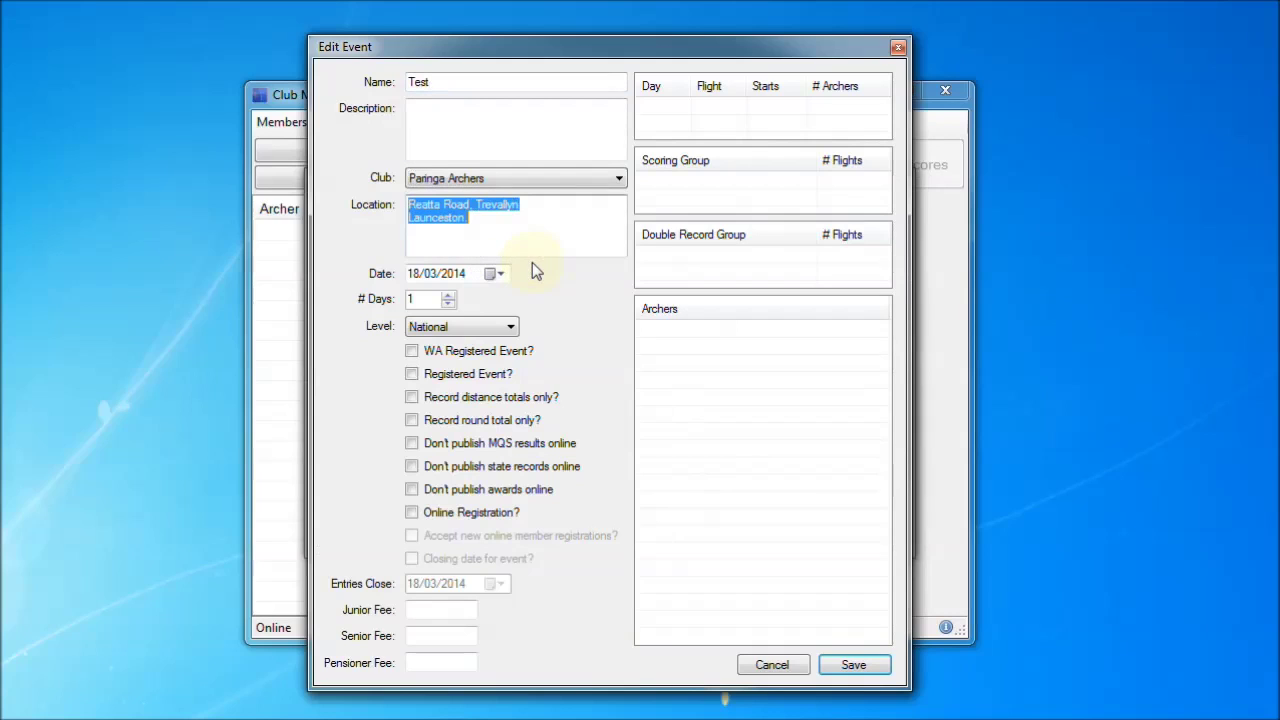
Add and save a day 1 flight named Flight 1 to the event.
{"action": "right_click", "coordinate": [680, 110]}
{"action": "left_click", "coordinate": [706, 122]}
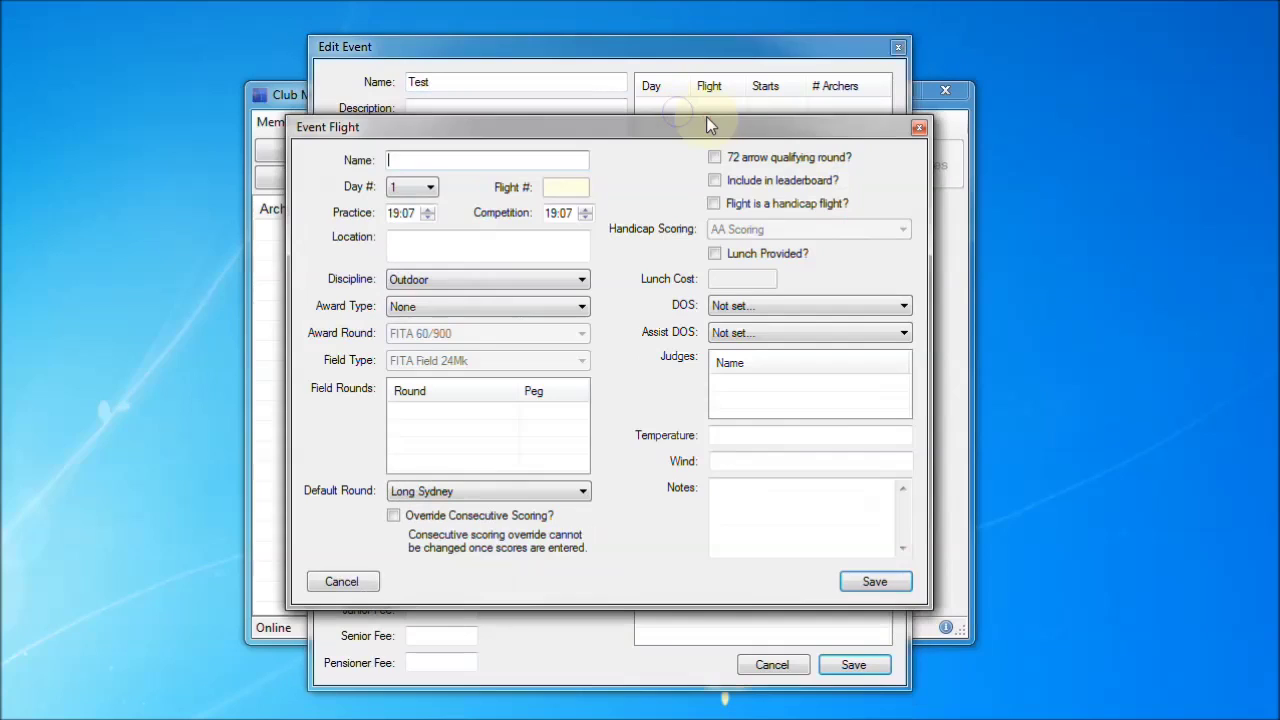
{"action": "type", "text": "Flight 1"}
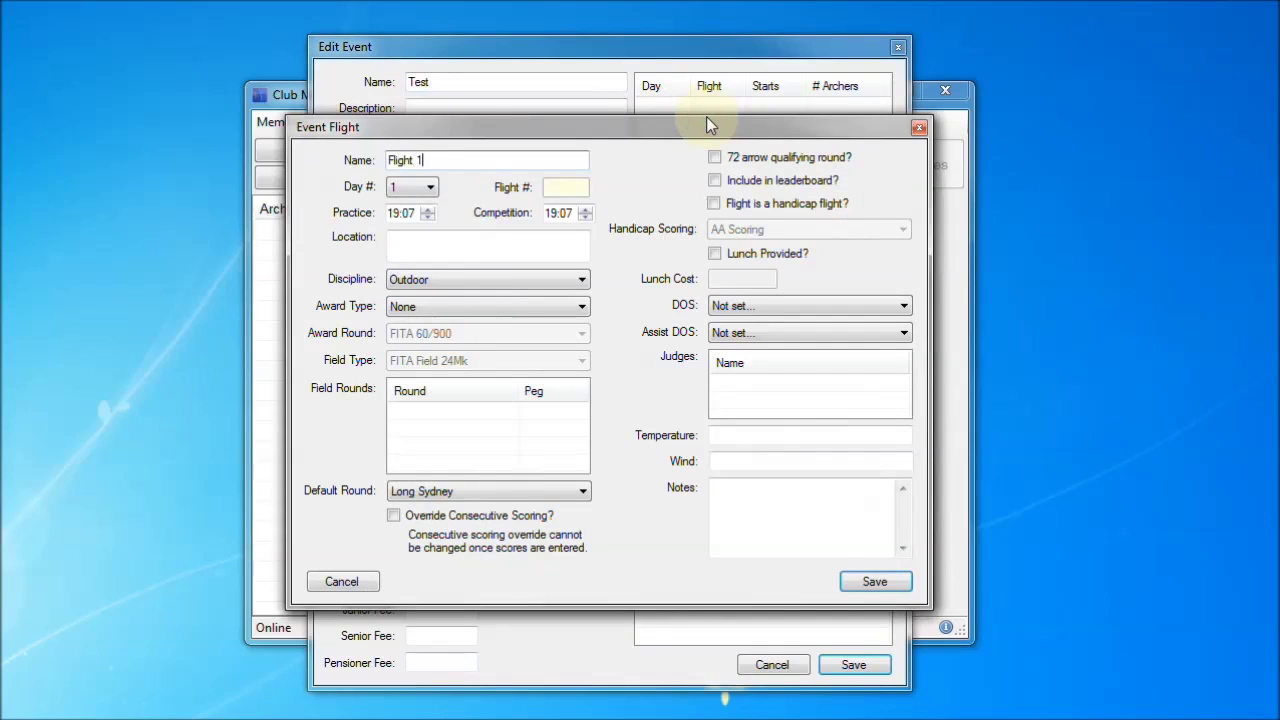
{"action": "left_click", "coordinate": [874, 582]}
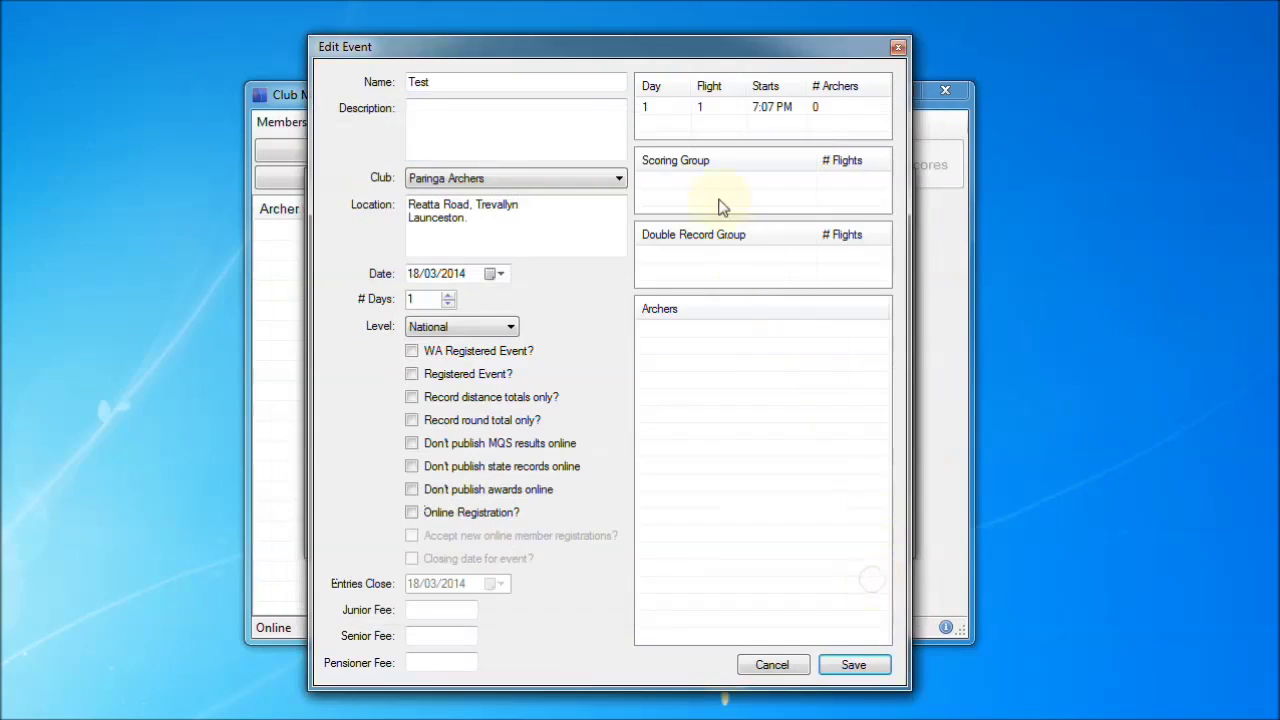
{"action": "right_click", "coordinate": [676, 108]}
{"action": "mouse_move", "coordinate": [729, 170]}
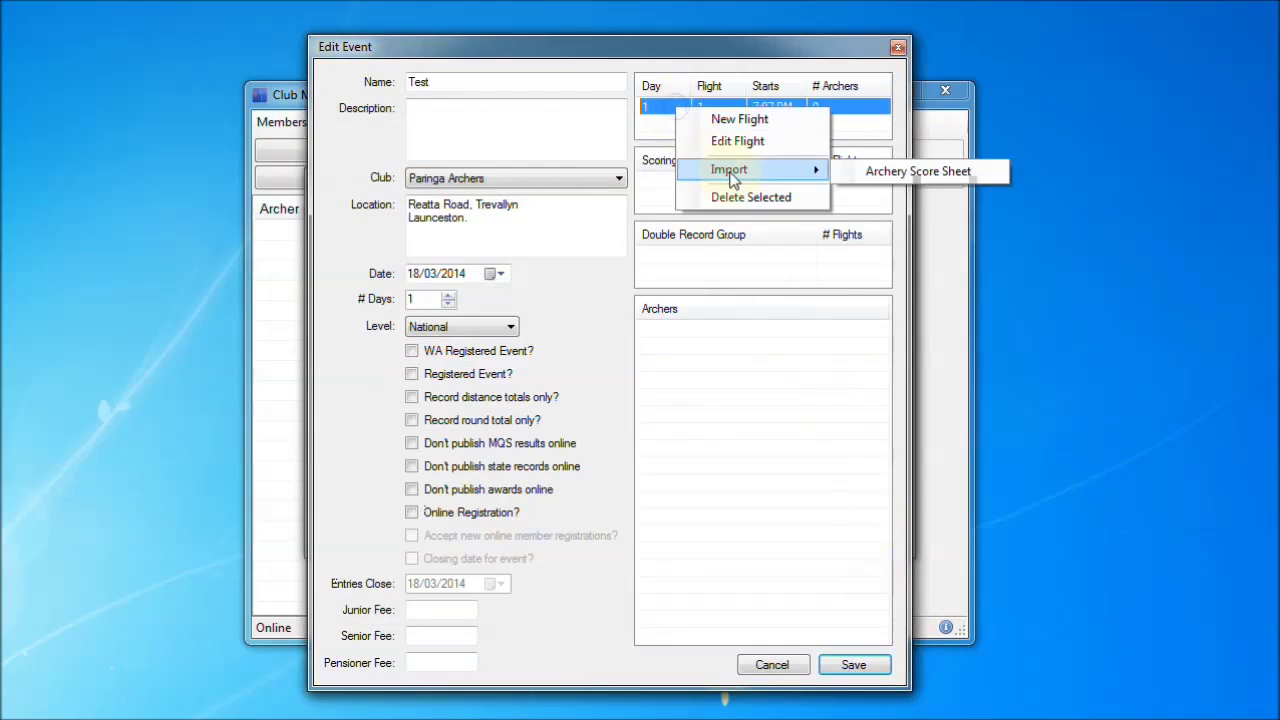
Import Archery Score Sheet results into Flight 1 and scroll to read the Status column.
{"action": "left_click", "coordinate": [904, 176]}
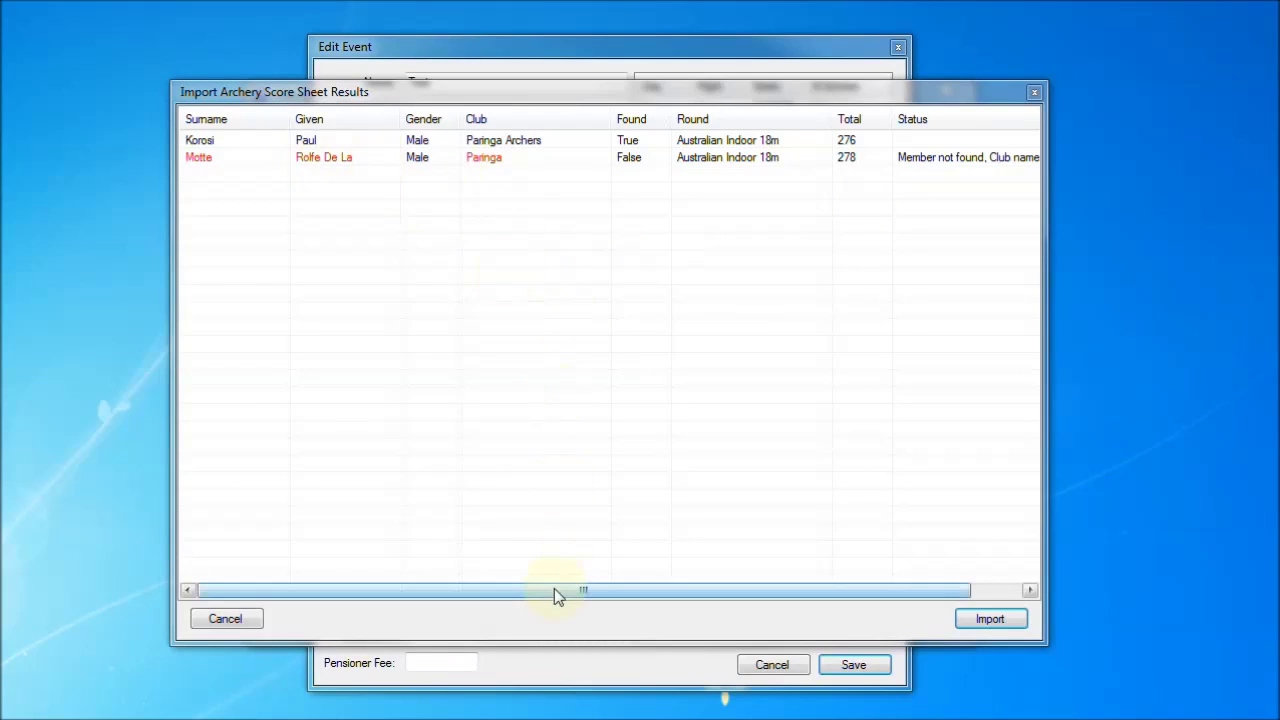
{"action": "left_click_drag", "start_coordinate": [554, 588], "coordinate": [604, 588]}
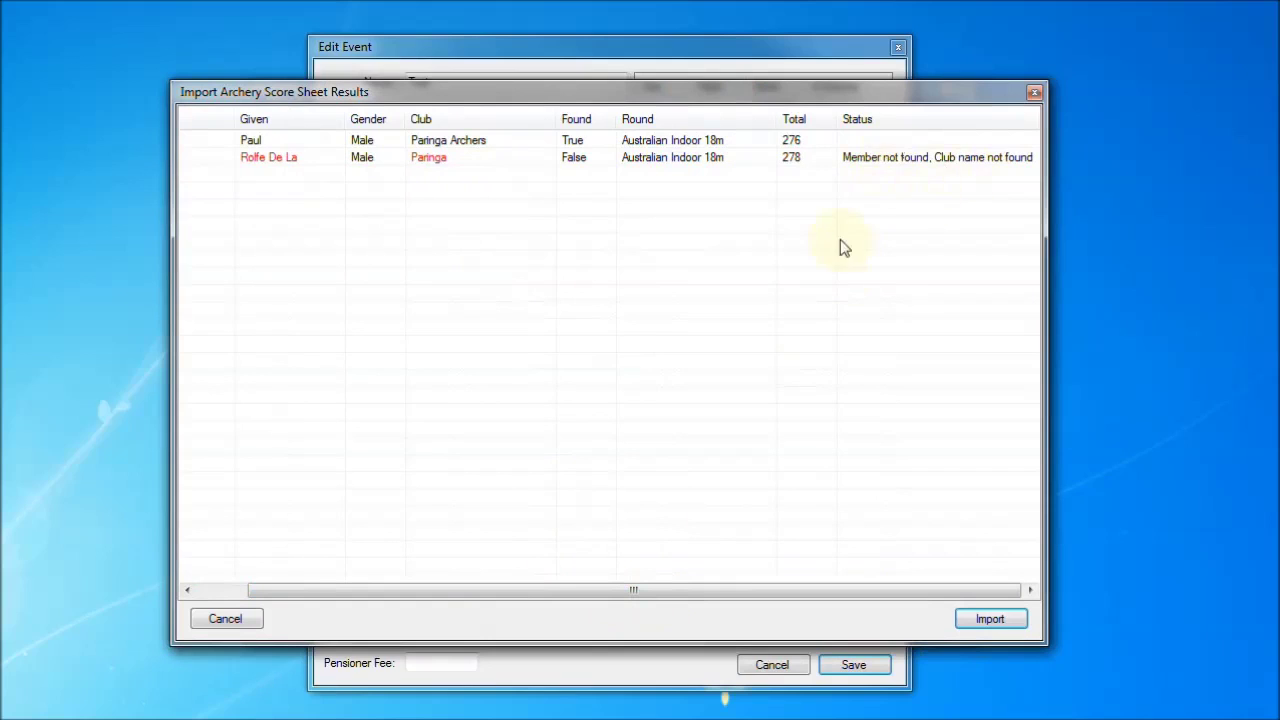
{"action": "left_click_drag", "start_coordinate": [632, 588], "coordinate": [582, 588]}
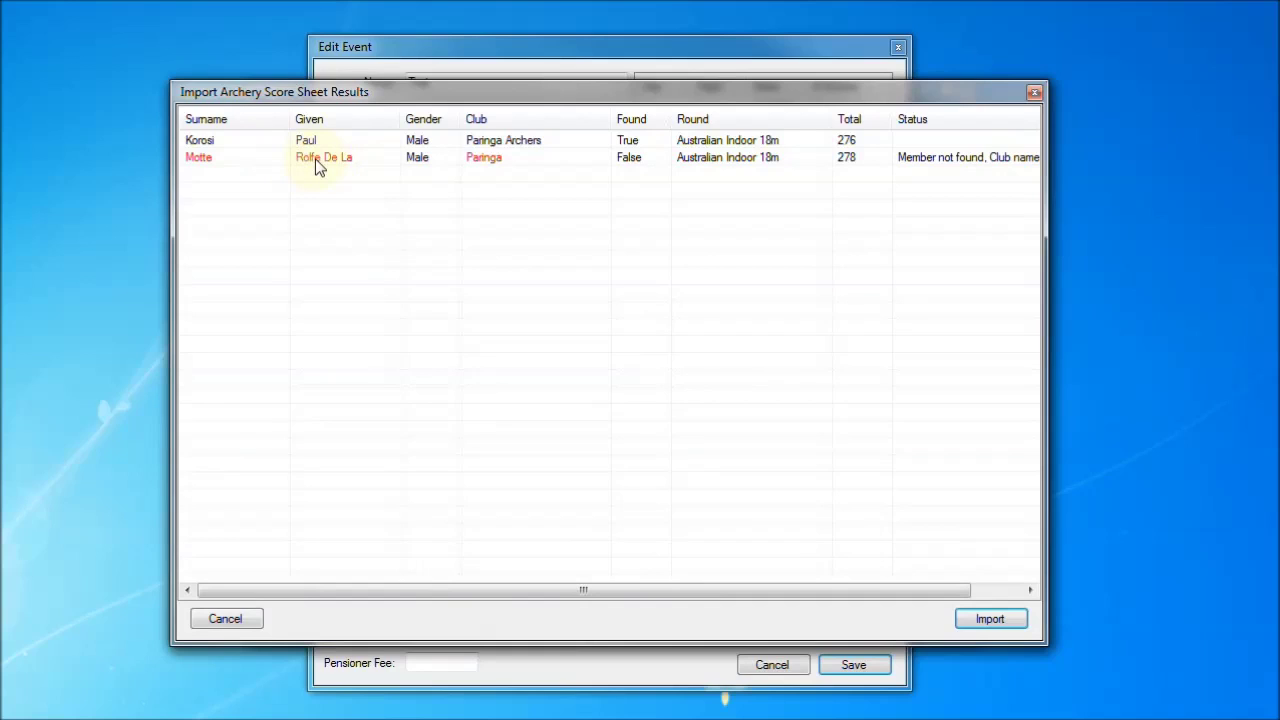
Link the unmatched archer to the matching Paringa Archers member and import both archers' scores.
{"action": "right_click", "coordinate": [314, 161]}
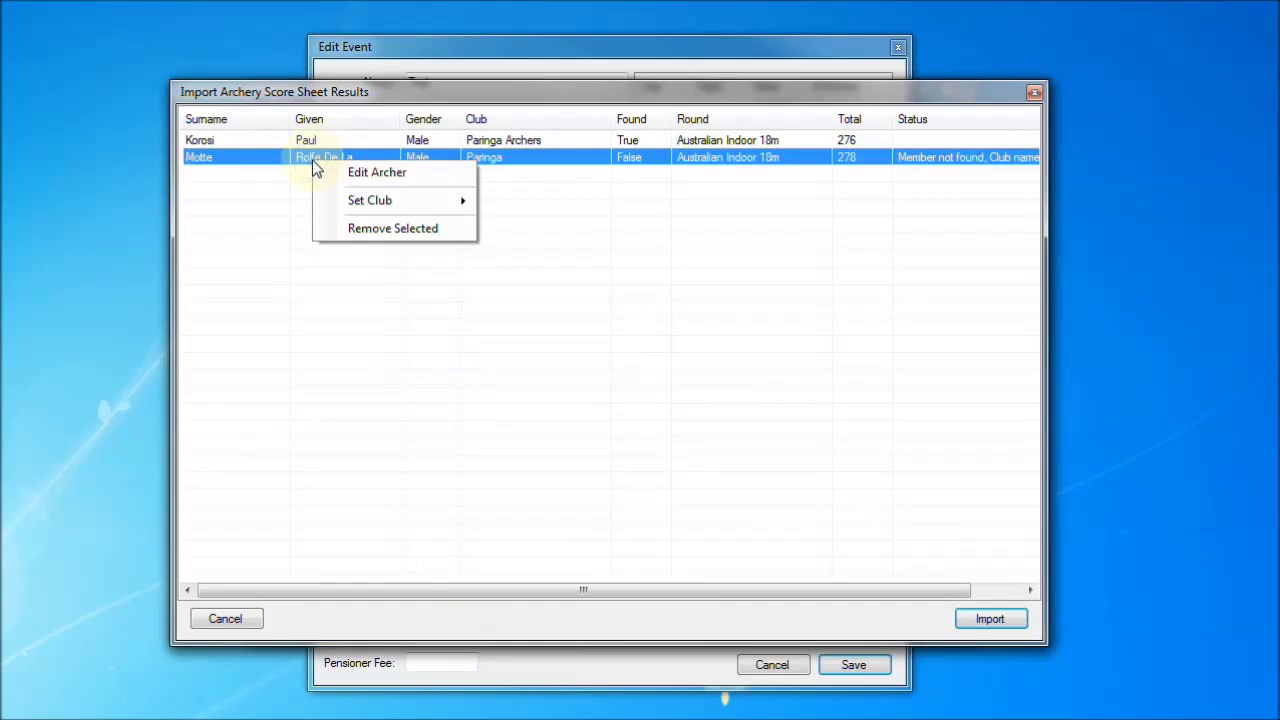
{"action": "left_click", "coordinate": [368, 173]}
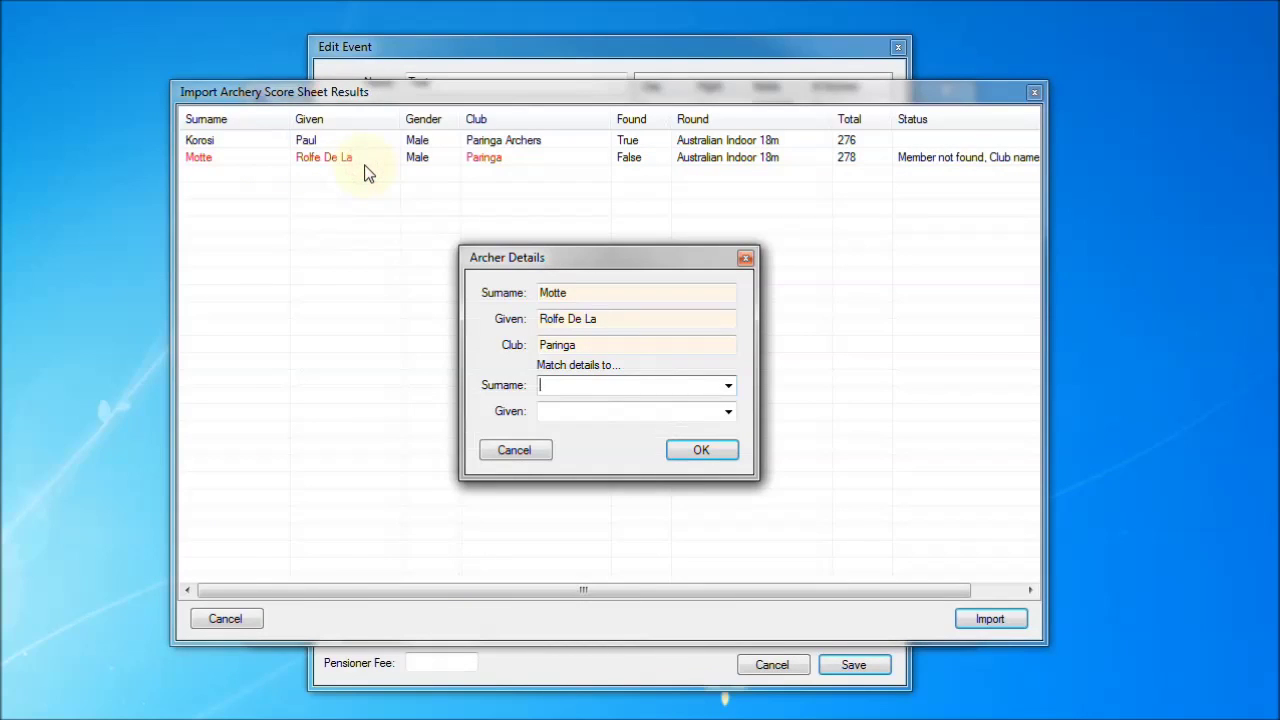
{"action": "type", "text": "de la Motte"}
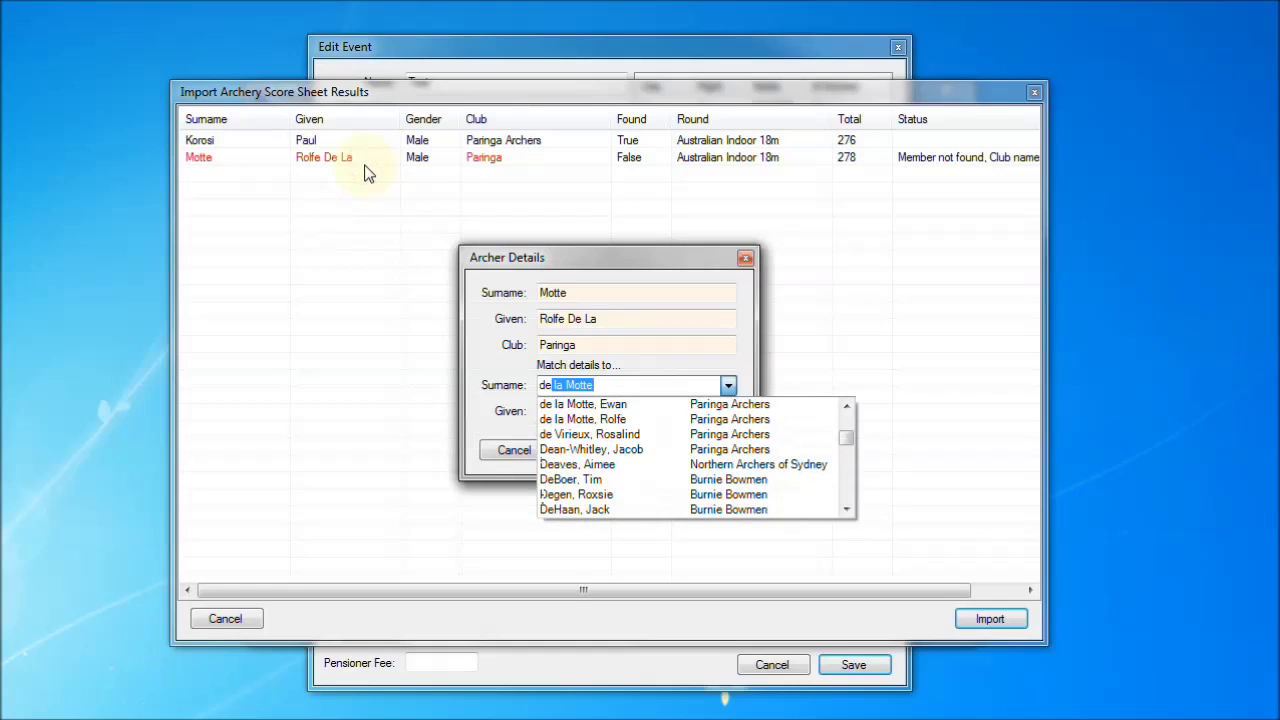
{"action": "key", "text": "Down"}
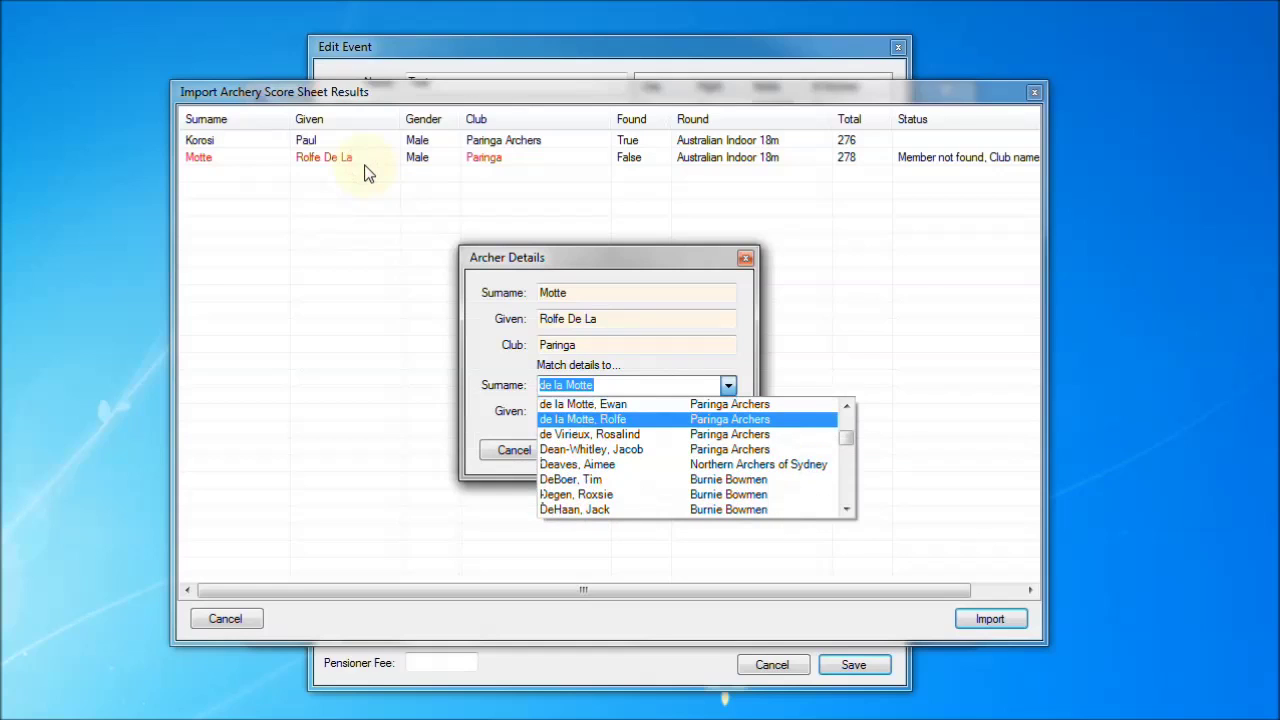
{"action": "key", "text": "Tab"}
{"action": "key", "text": "Tab"}
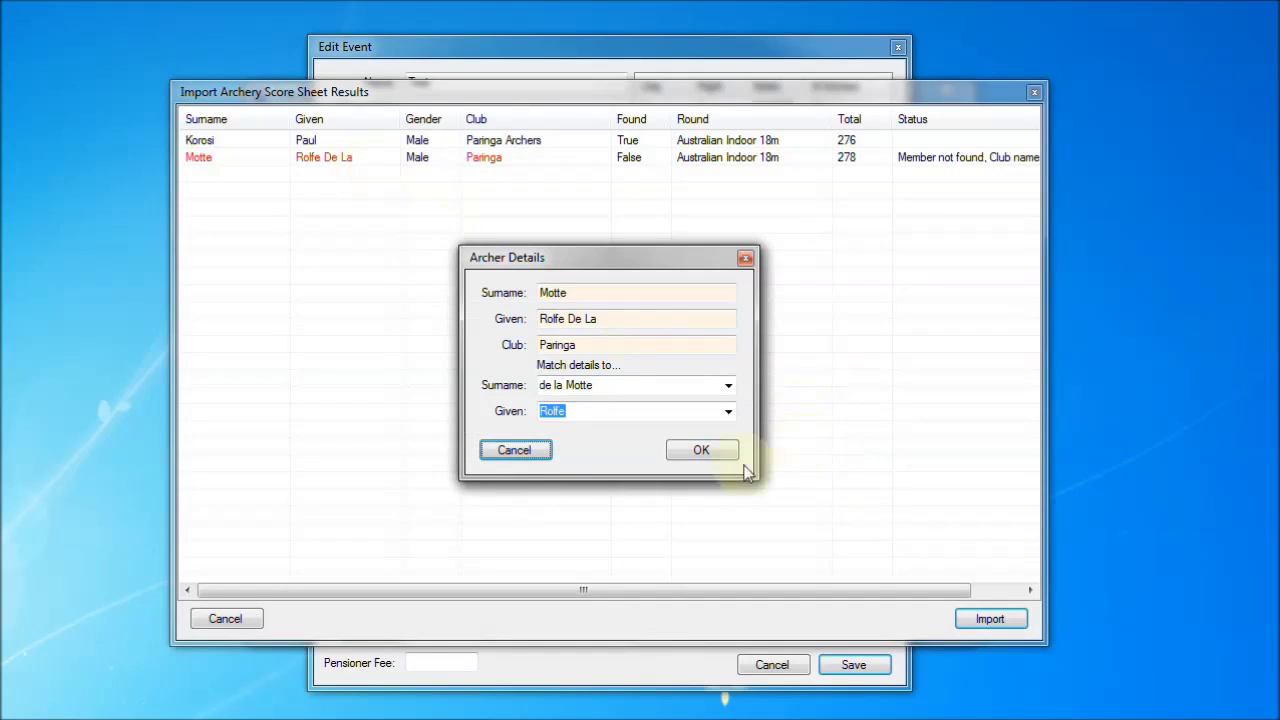
{"action": "left_click", "coordinate": [703, 450]}
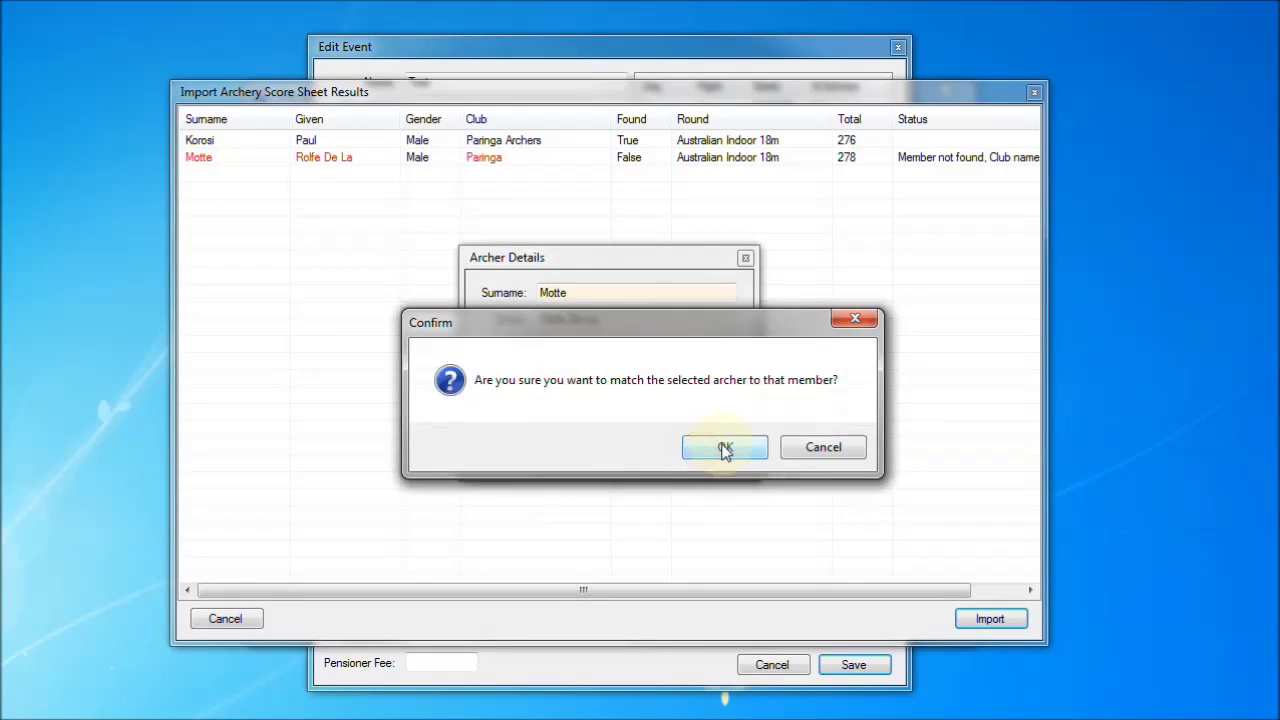
{"action": "left_click", "coordinate": [720, 448]}
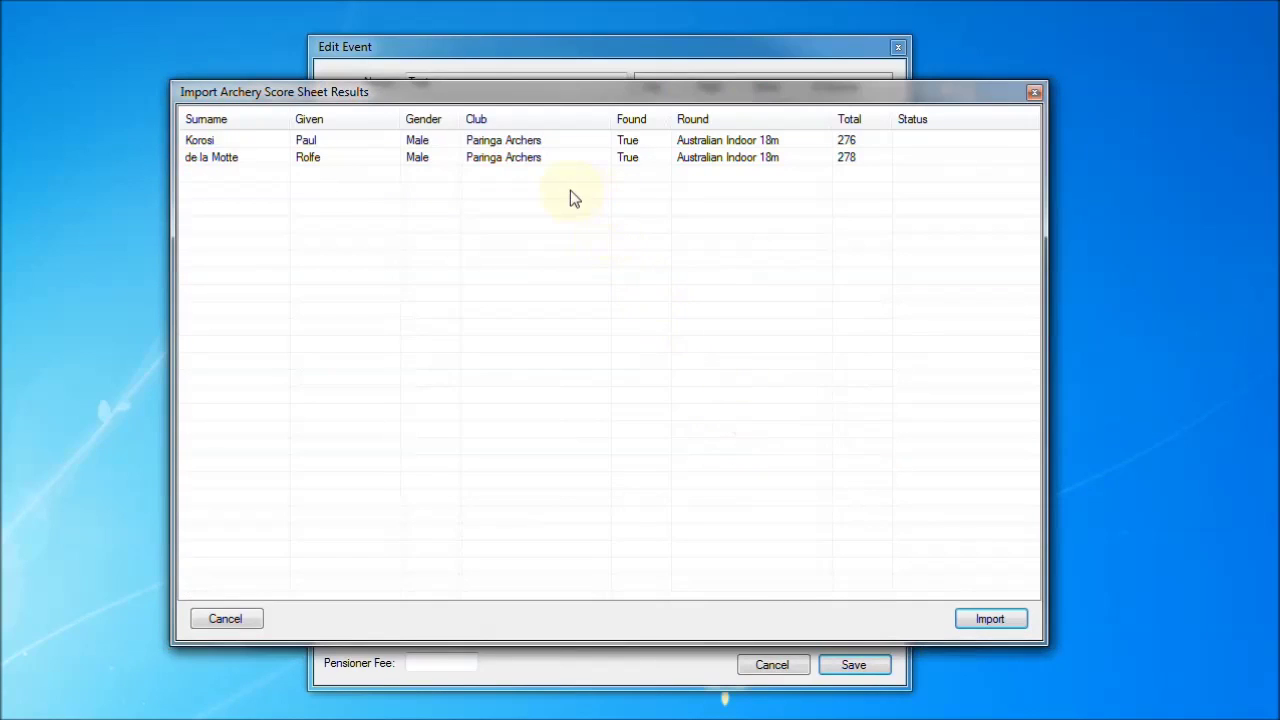
{"action": "left_click", "coordinate": [988, 618]}
Save the Test event and review an imported archer's scores.
{"action": "left_click", "coordinate": [856, 667]}
{"action": "left_click", "coordinate": [873, 557]}
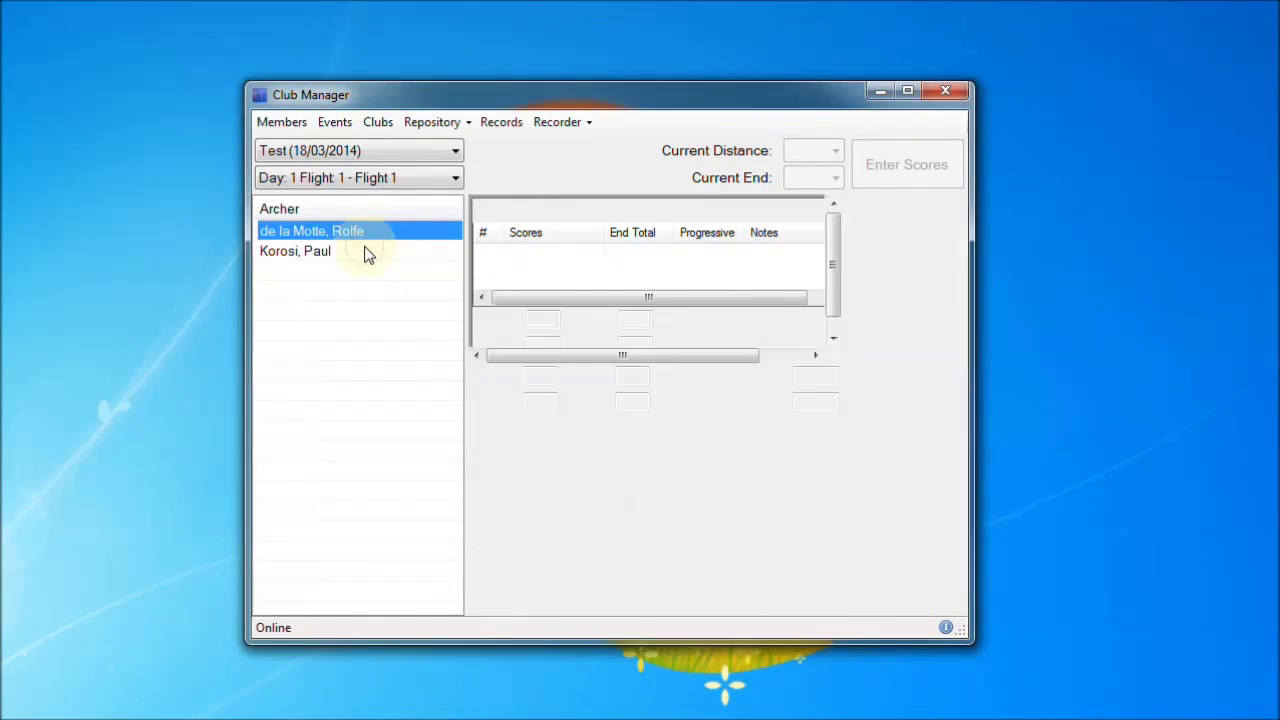
{"action": "left_click", "coordinate": [367, 251]}
{"action": "left_click", "coordinate": [367, 308]}
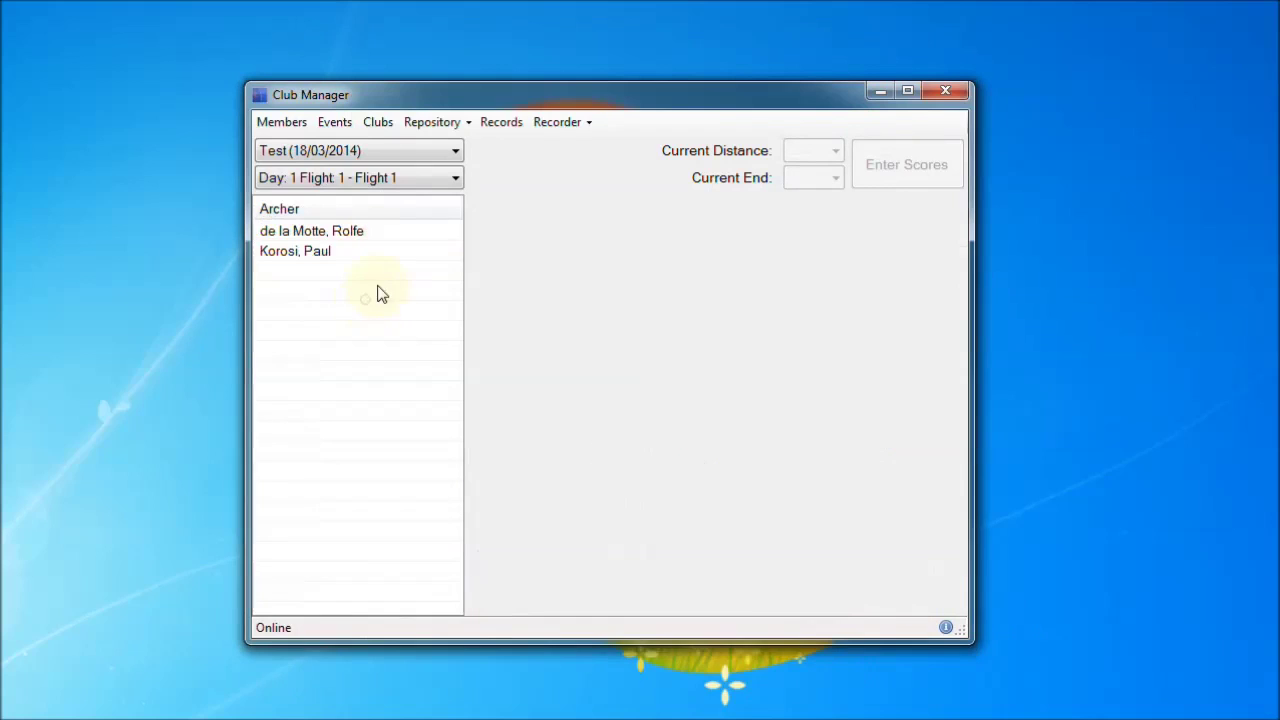
Reopen the Test event and bring up its flight's actions.
{"action": "left_click", "coordinate": [336, 124]}
{"action": "double_click", "coordinate": [449, 232]}
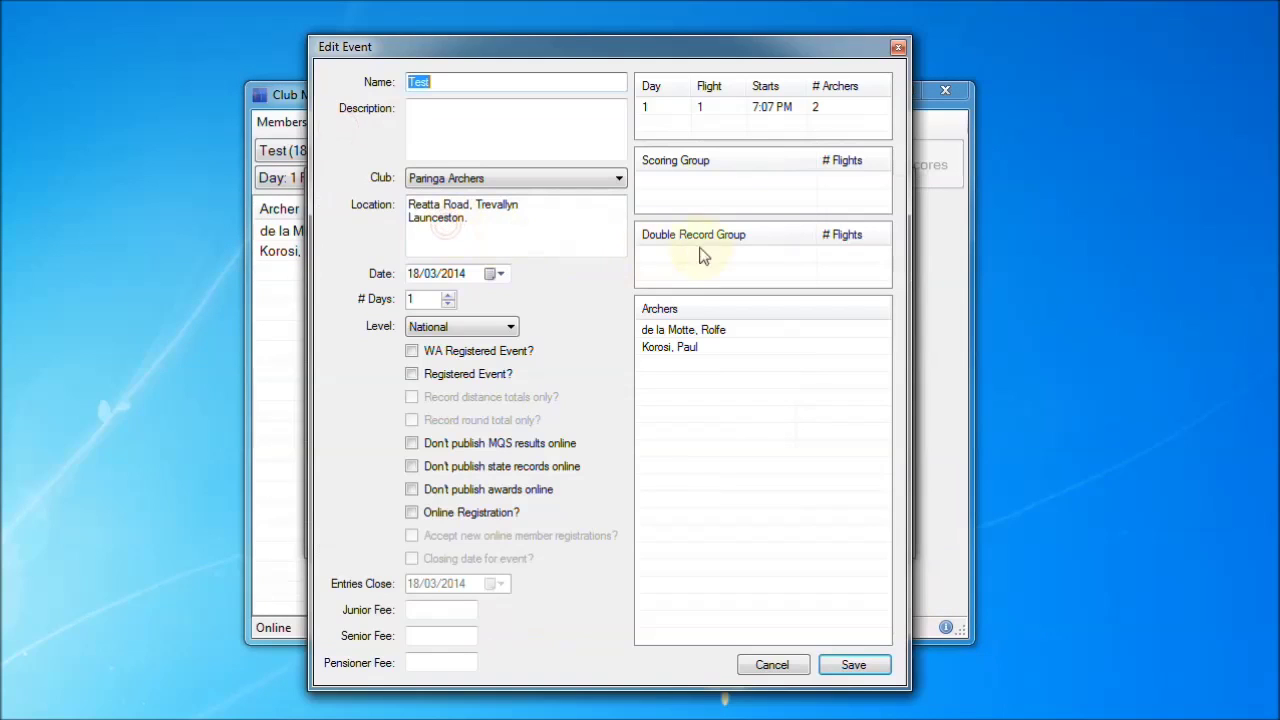
{"action": "right_click", "coordinate": [705, 107]}
Import the four score sheet archers with their club set to Erina Archery Club.
{"action": "left_click", "coordinate": [905, 170]}
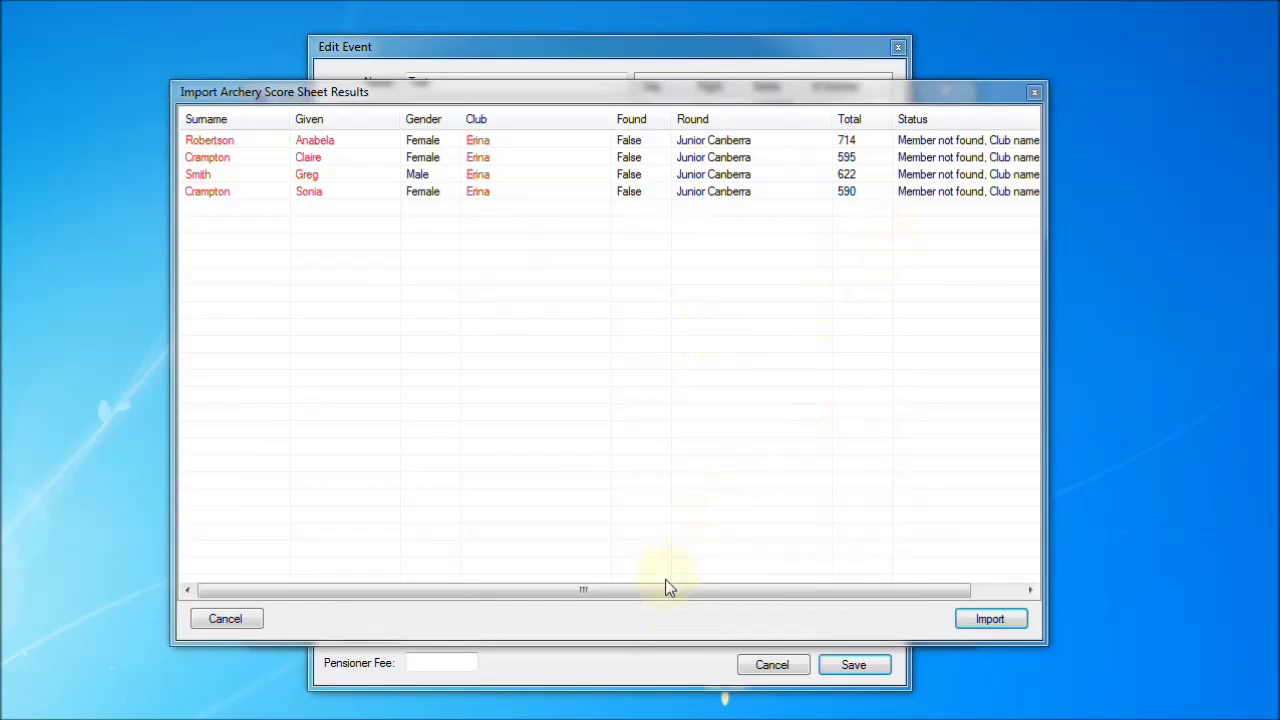
{"action": "mouse_move", "coordinate": [660, 590]}
{"action": "left_mouse_down"}
{"action": "mouse_move", "coordinate": [799, 605]}
{"action": "mouse_move", "coordinate": [466, 568]}
{"action": "left_mouse_up"}
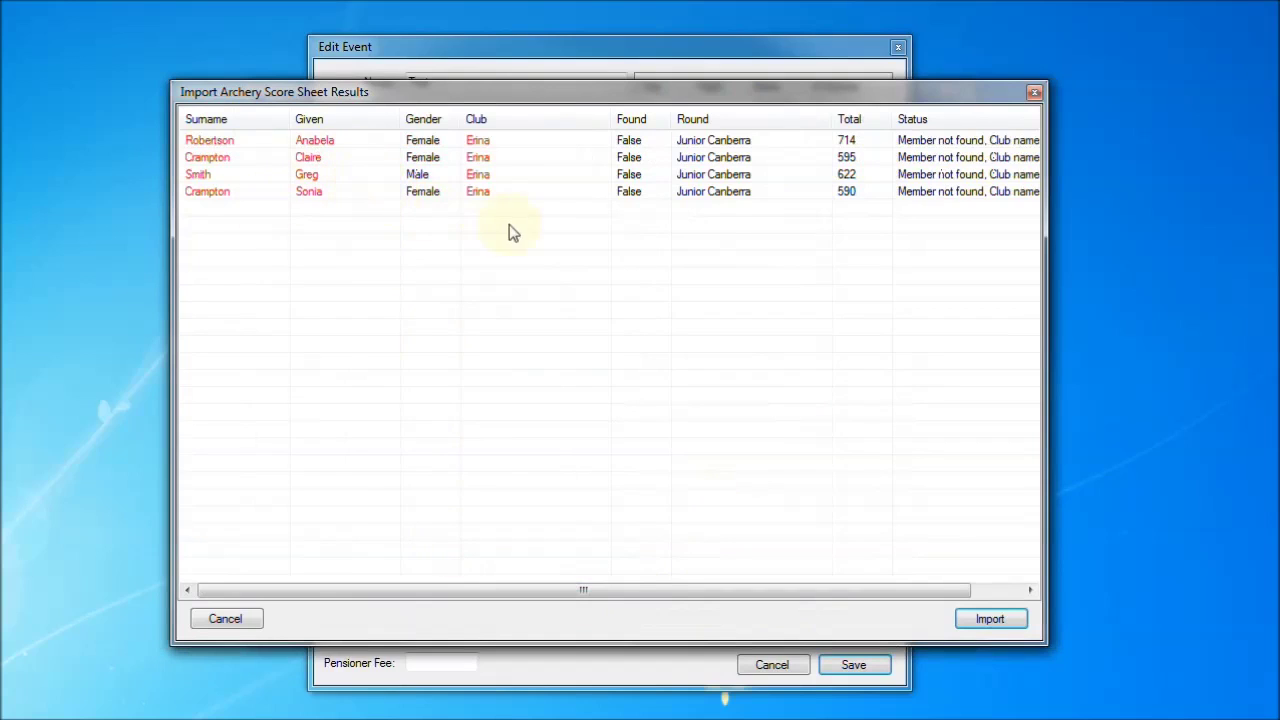
{"action": "left_click", "coordinate": [506, 144]}
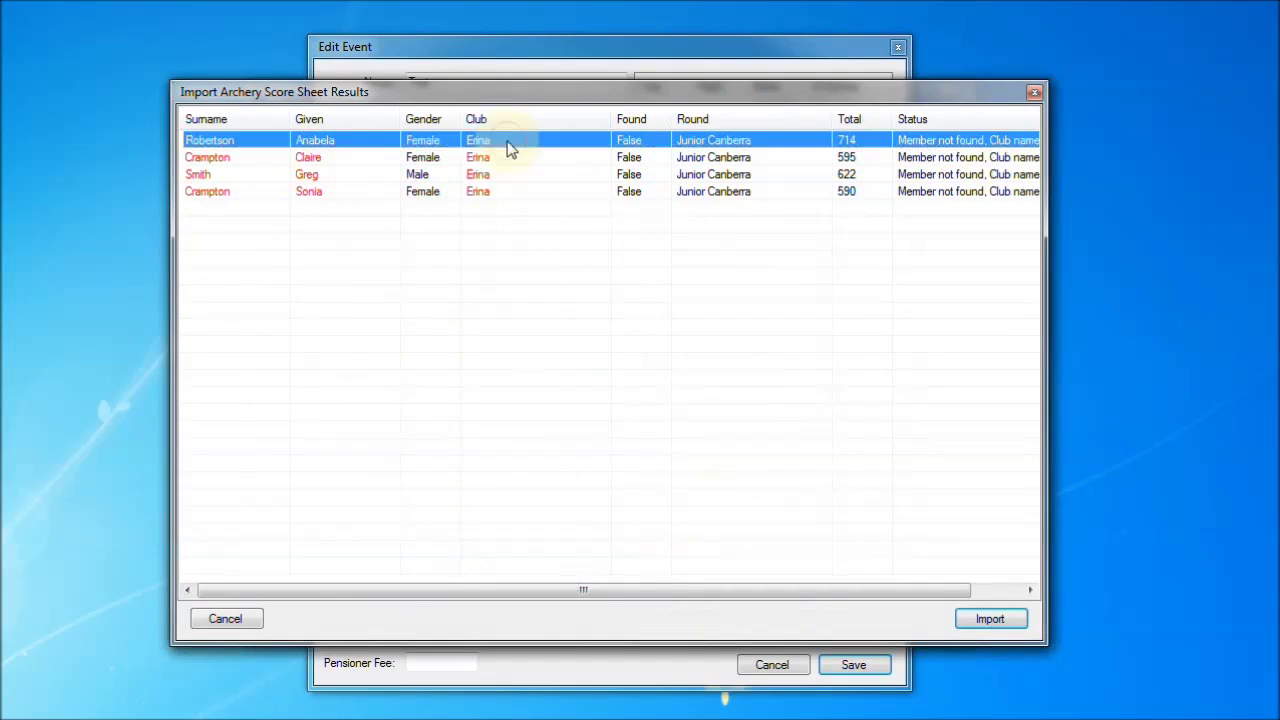
{"action": "left_click", "coordinate": [504, 195], "text": "shift"}
{"action": "right_click", "coordinate": [506, 197]}
{"action": "mouse_move", "coordinate": [563, 233]}
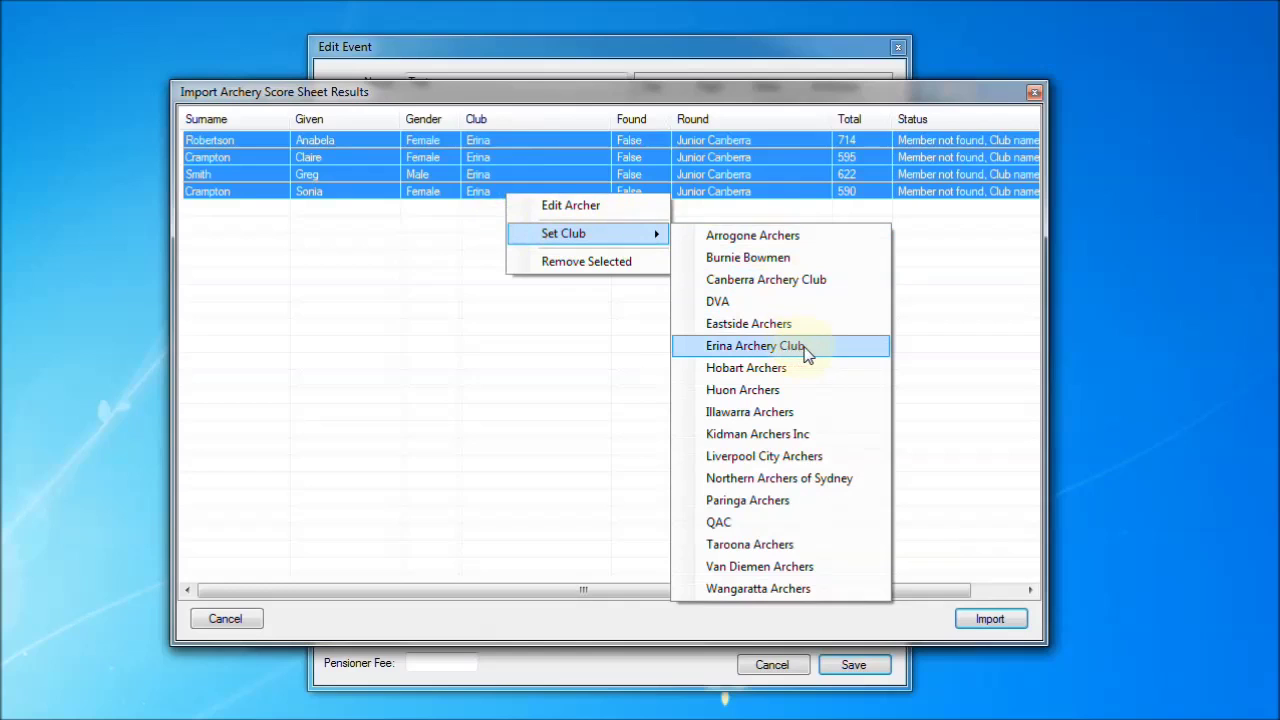
{"action": "left_click", "coordinate": [806, 346]}
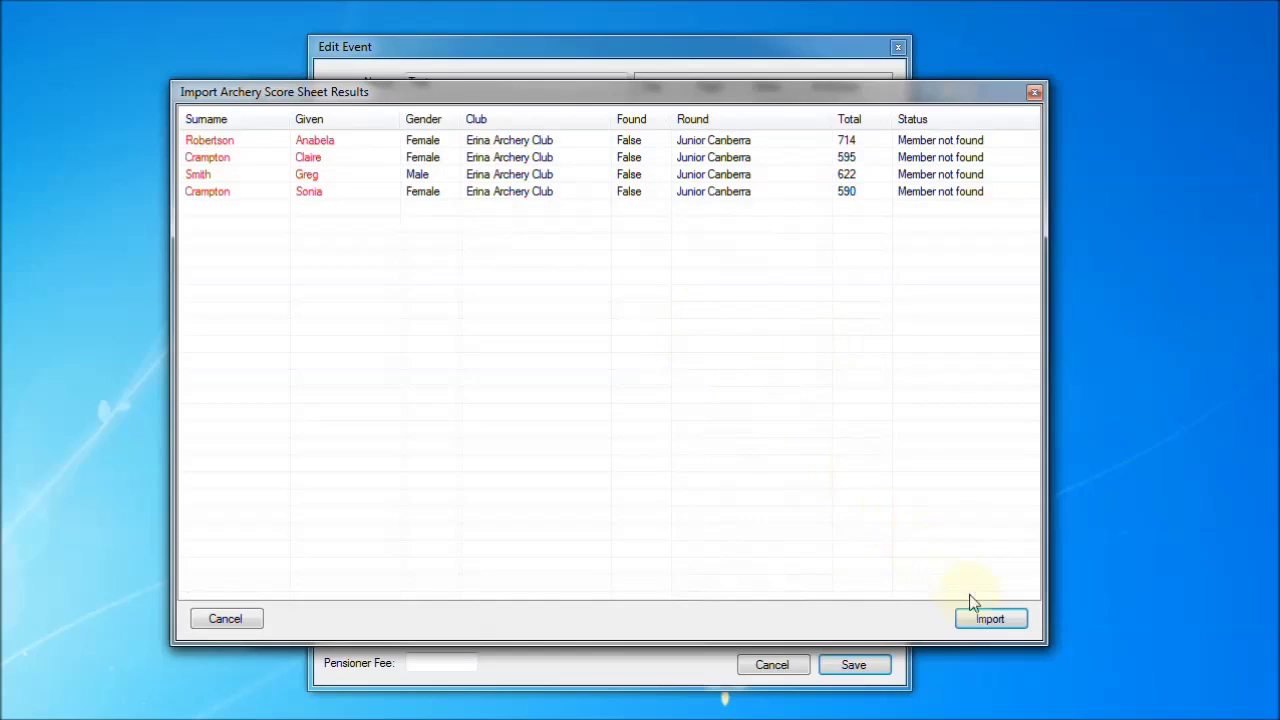
{"action": "left_click", "coordinate": [985, 618]}
Save the event, review the imported archers' scores, and synchronise members from the repository.
{"action": "left_click", "coordinate": [853, 665]}
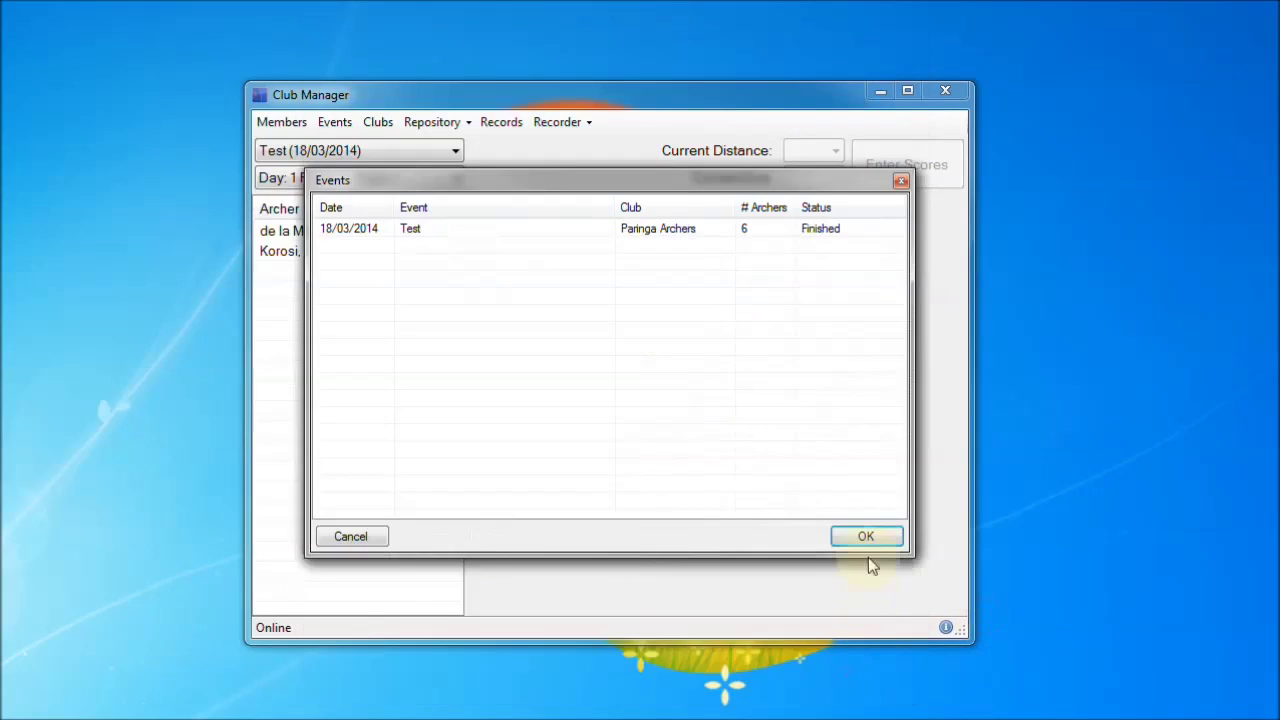
{"action": "left_click", "coordinate": [867, 538]}
{"action": "left_click", "coordinate": [358, 234]}
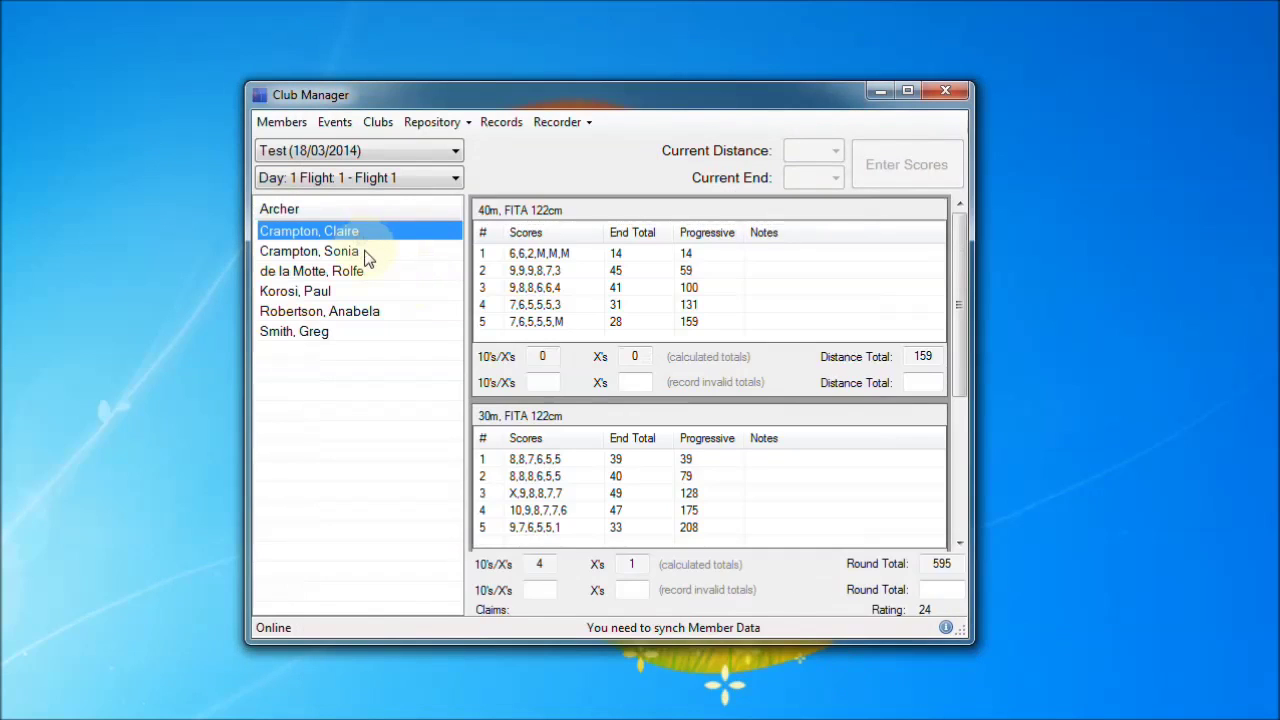
{"action": "left_click", "coordinate": [355, 289]}
{"action": "left_click", "coordinate": [377, 412]}
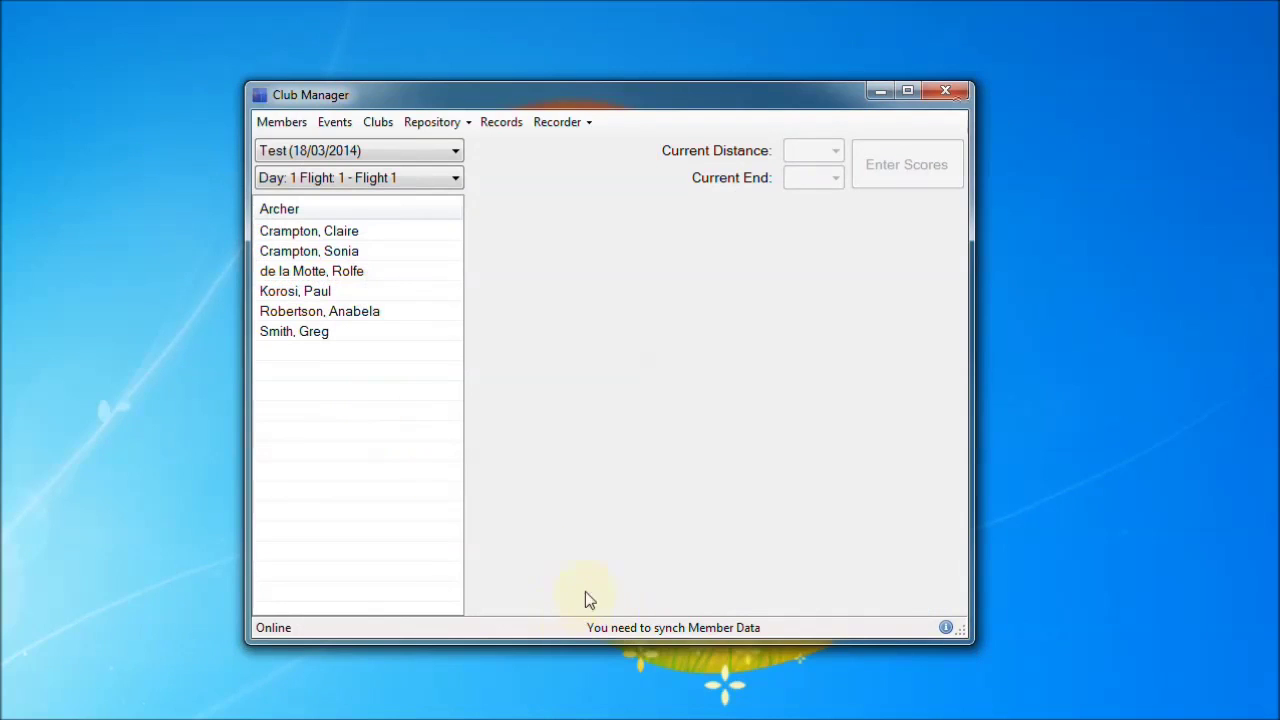
{"action": "left_click", "coordinate": [432, 124]}
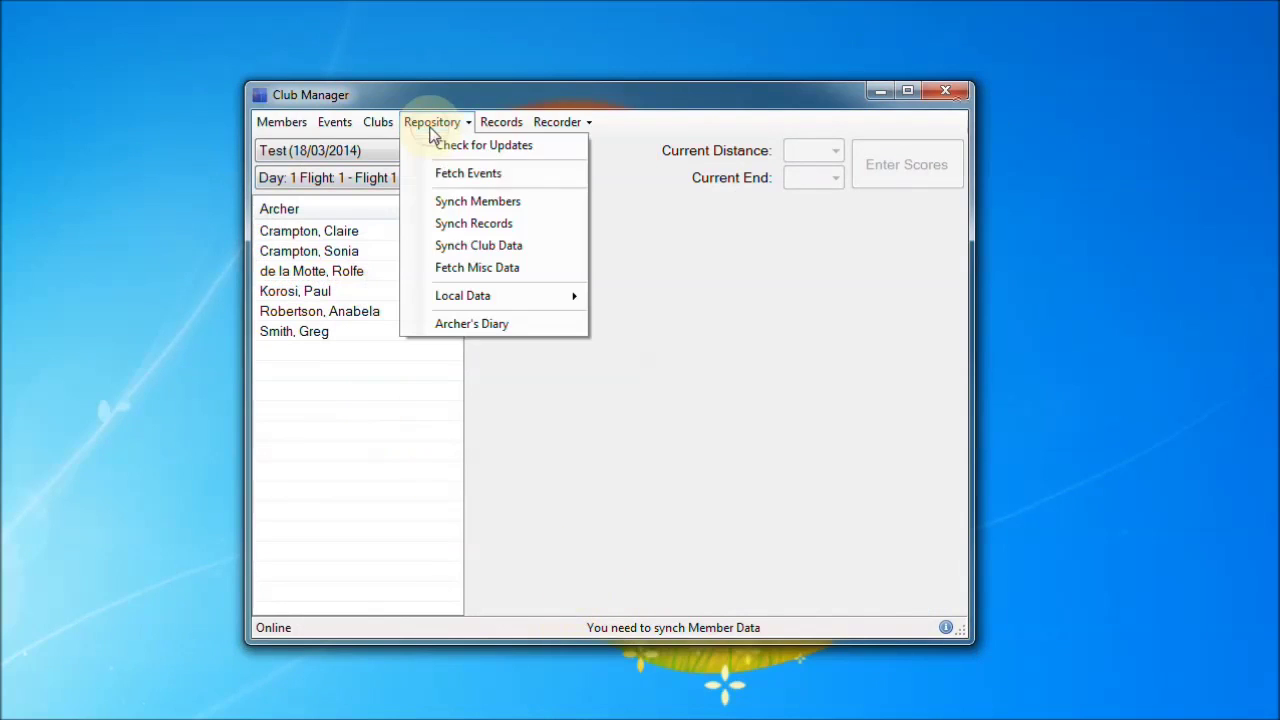
{"action": "left_click", "coordinate": [474, 203]}
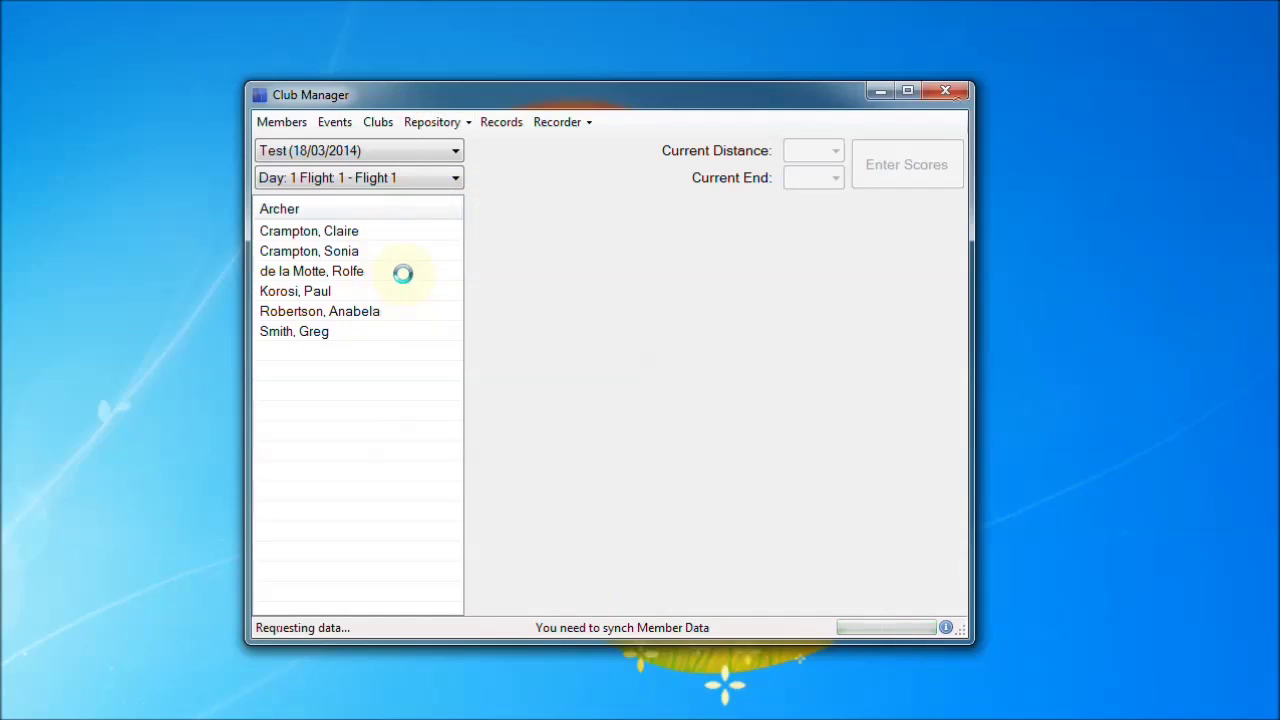
{"action": "left_click", "coordinate": [337, 124]}
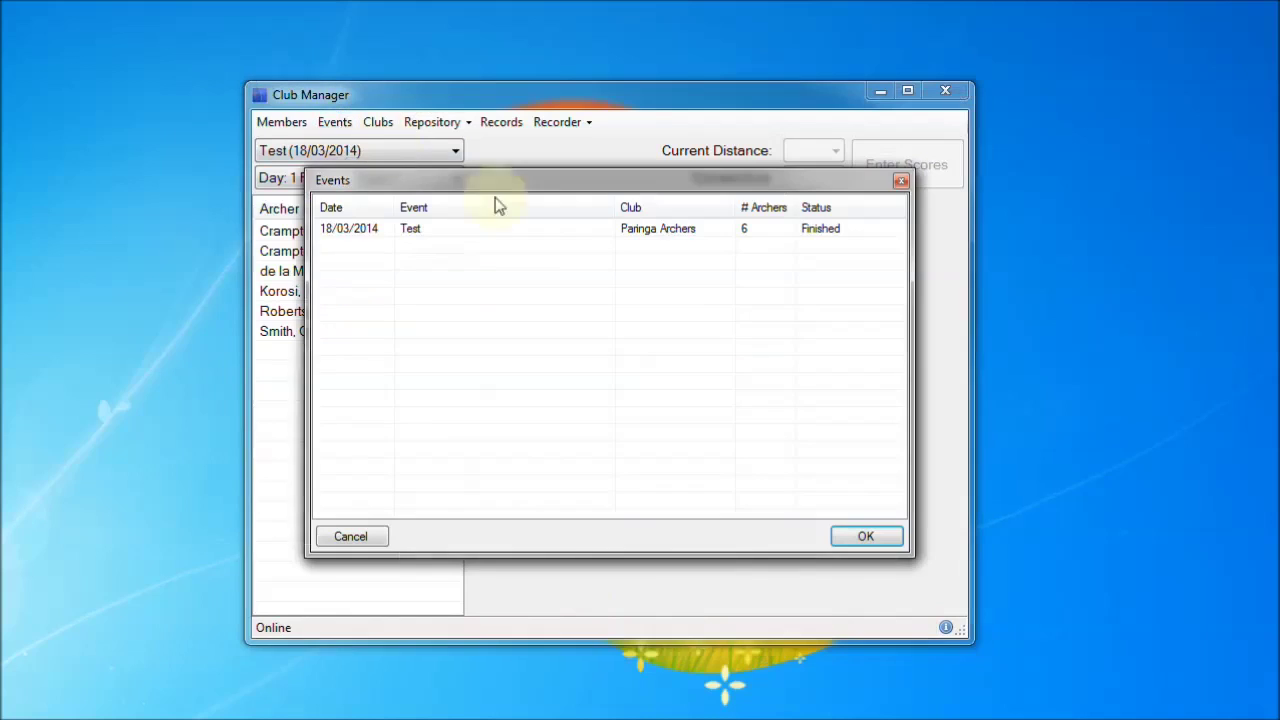
{"action": "double_click", "coordinate": [542, 228]}
{"action": "right_click", "coordinate": [710, 117]}
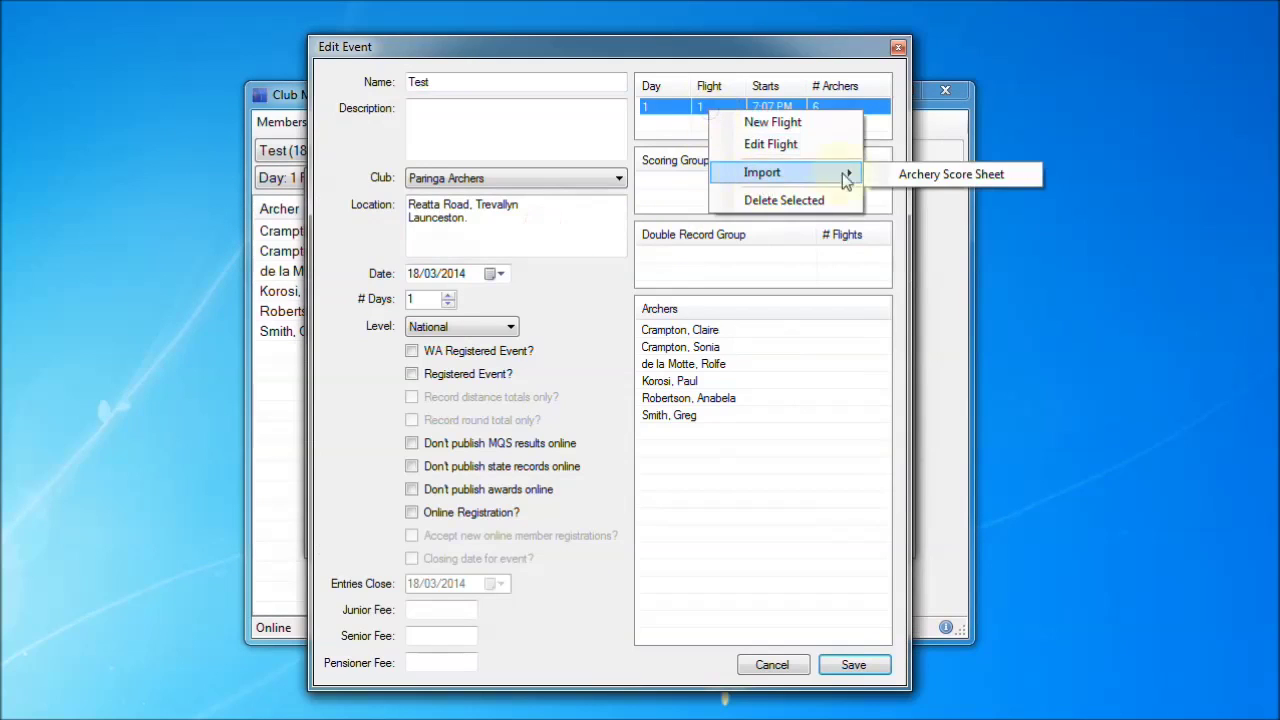
{"action": "left_click", "coordinate": [898, 174]}
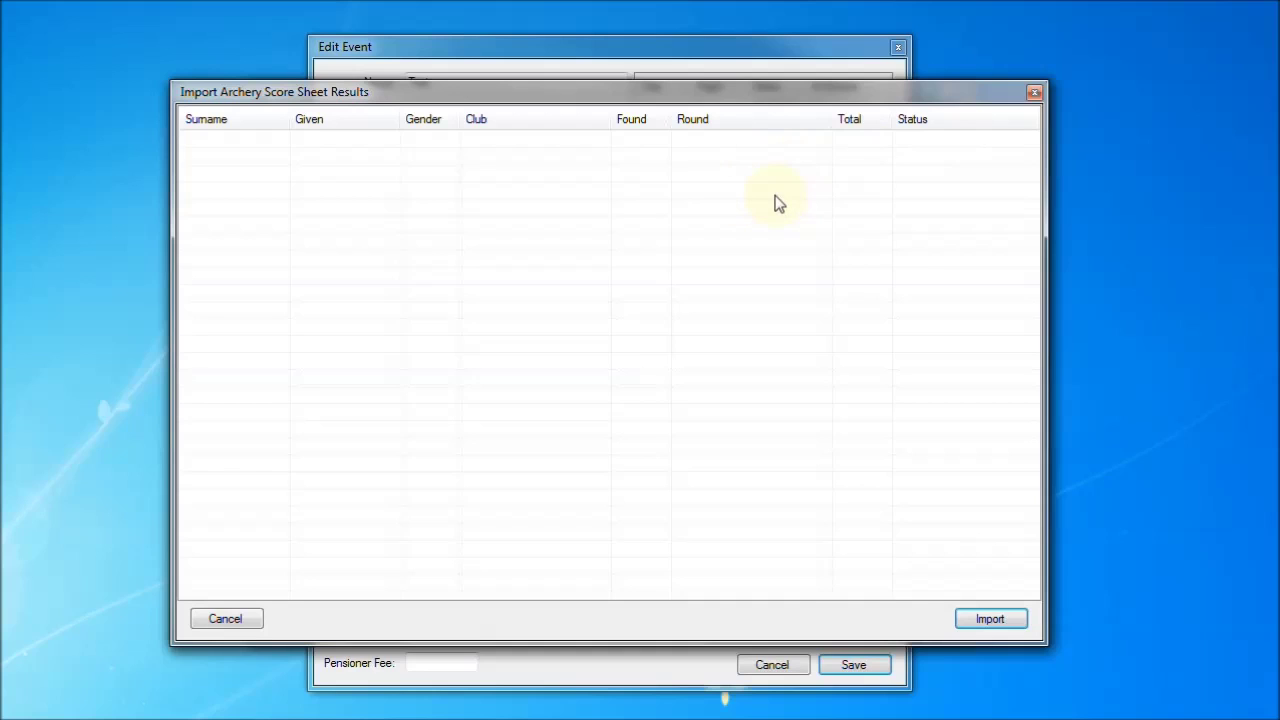
{"action": "left_click", "coordinate": [242, 618]}
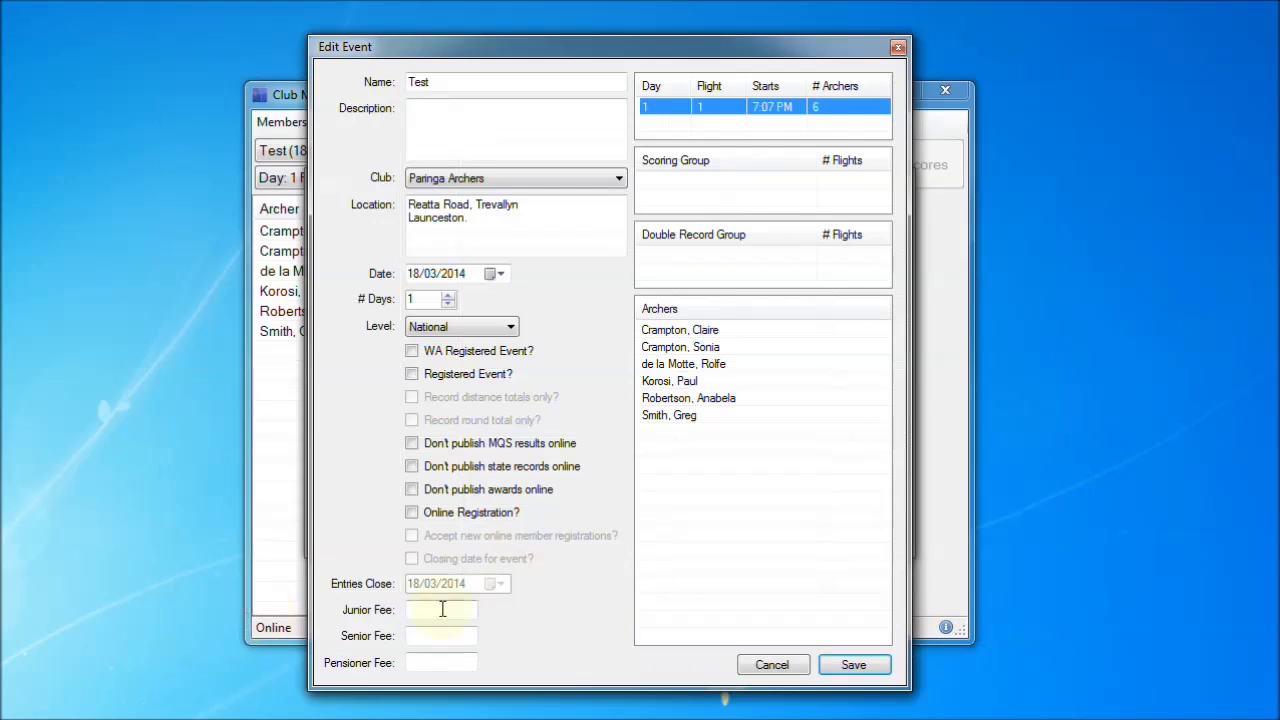
{"action": "left_click", "coordinate": [775, 666]}
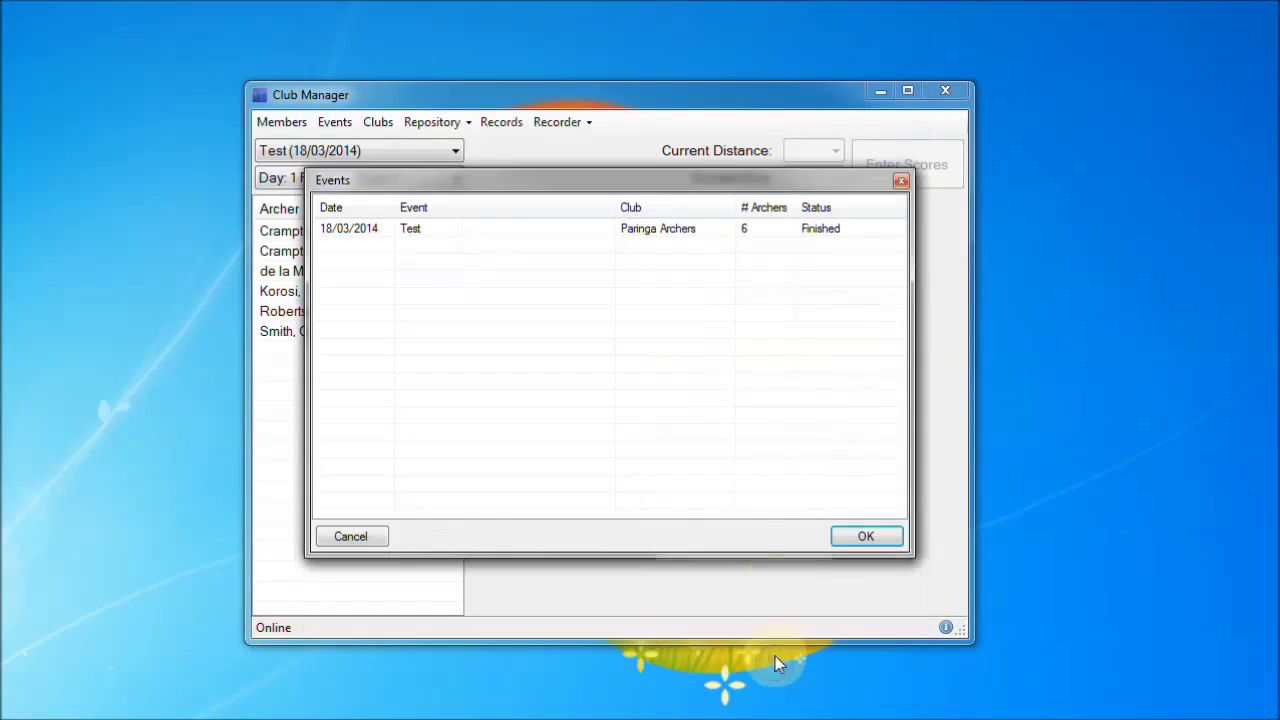
{"action": "left_click", "coordinate": [823, 537]}
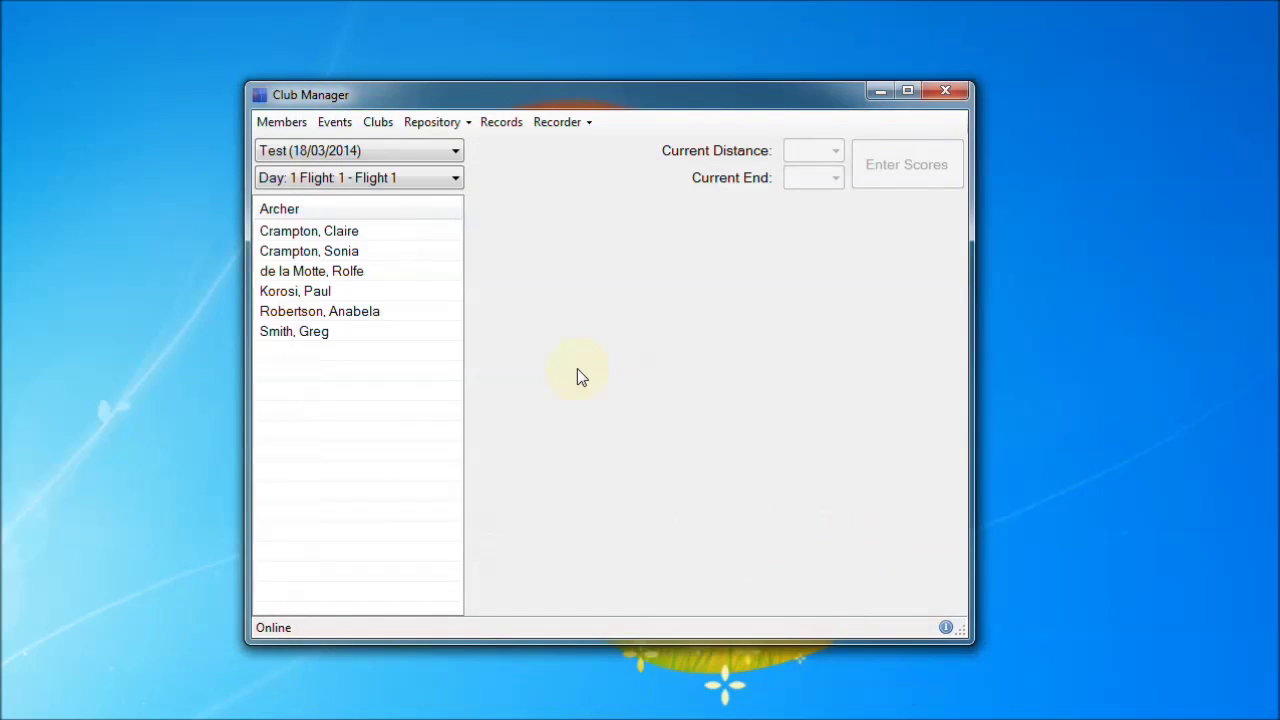